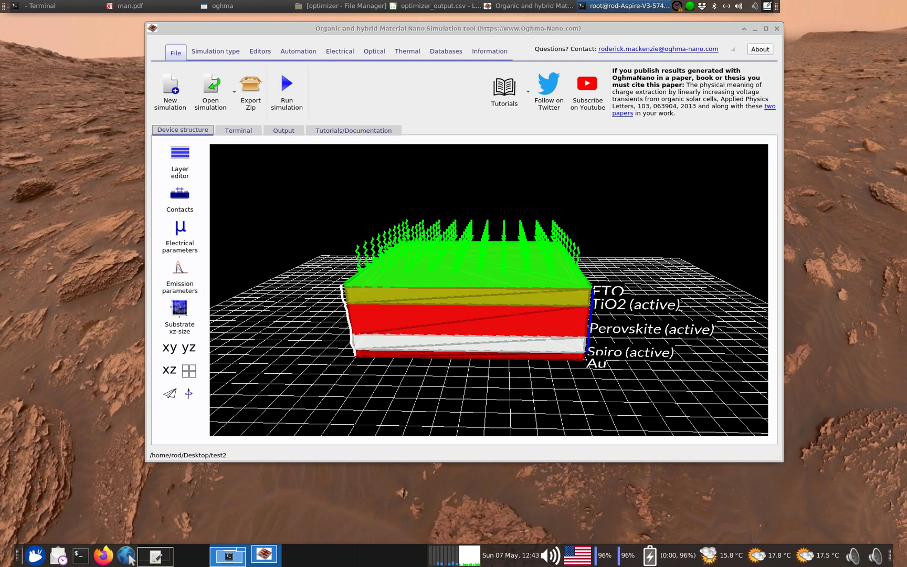
Inspect the layered perovskite device in the 3D view and maximise the main window.
{"action": "scroll", "coordinate": [435, 318], "scroll_direction": "up", "scroll_amount": 5}
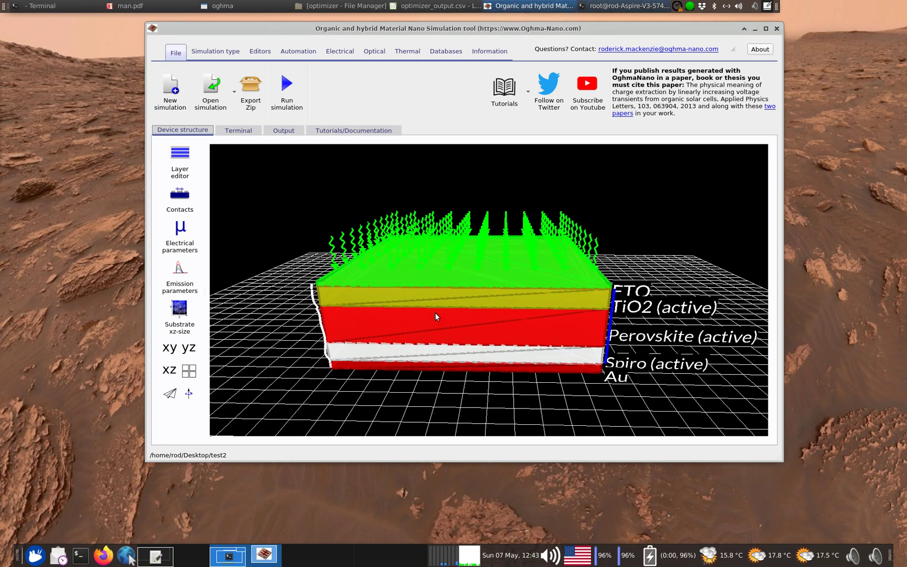
{"action": "right_click", "coordinate": [689, 236]}
{"action": "left_click", "coordinate": [534, 351]}
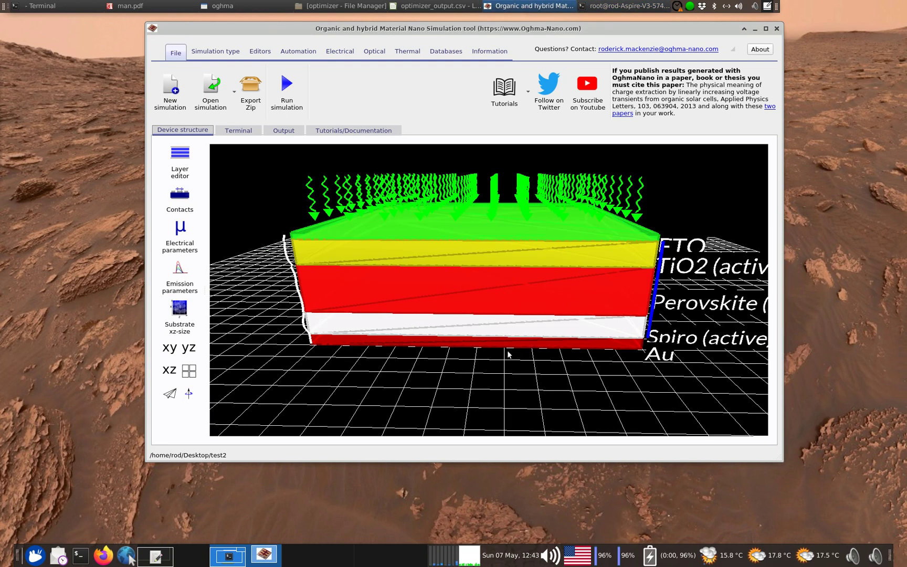
{"action": "scroll", "coordinate": [472, 314], "scroll_direction": "up", "scroll_amount": 2}
{"action": "left_click_drag", "start_coordinate": [417, 389], "coordinate": [436, 266]}
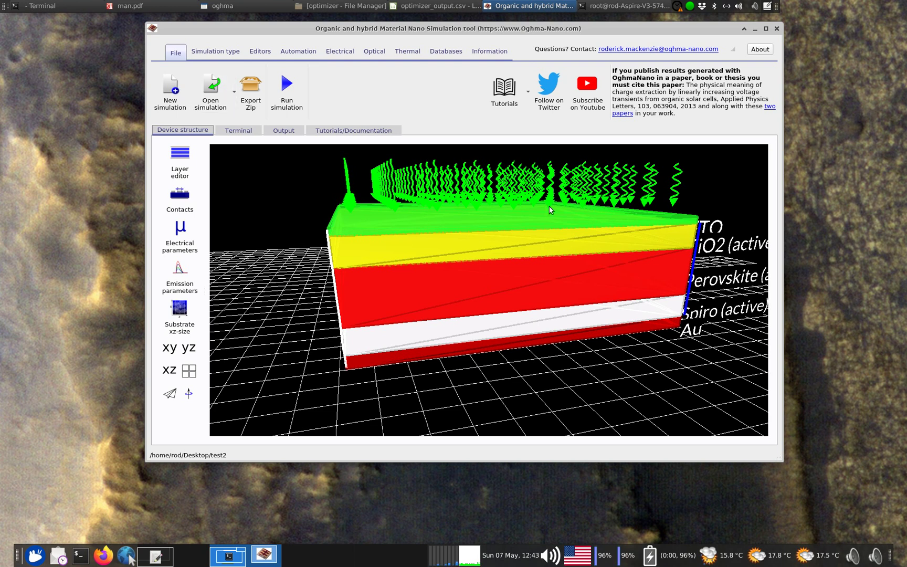
{"action": "double_click", "coordinate": [524, 30]}
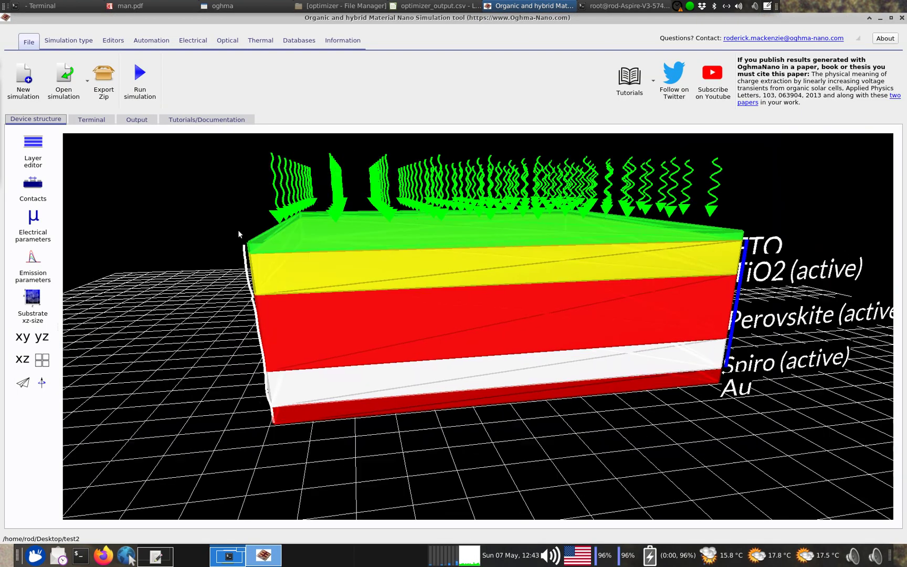
Locate the Optical layer optimizer (Perovskite PV) demo among the Scripting and fitting examples without creating a new simulation.
{"action": "left_click", "coordinate": [23, 79]}
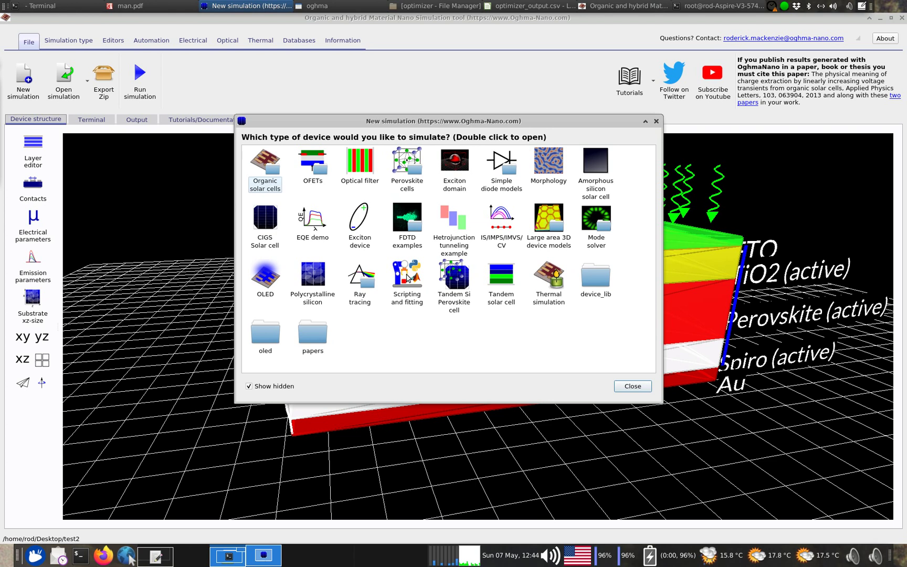
{"action": "double_click", "coordinate": [407, 278]}
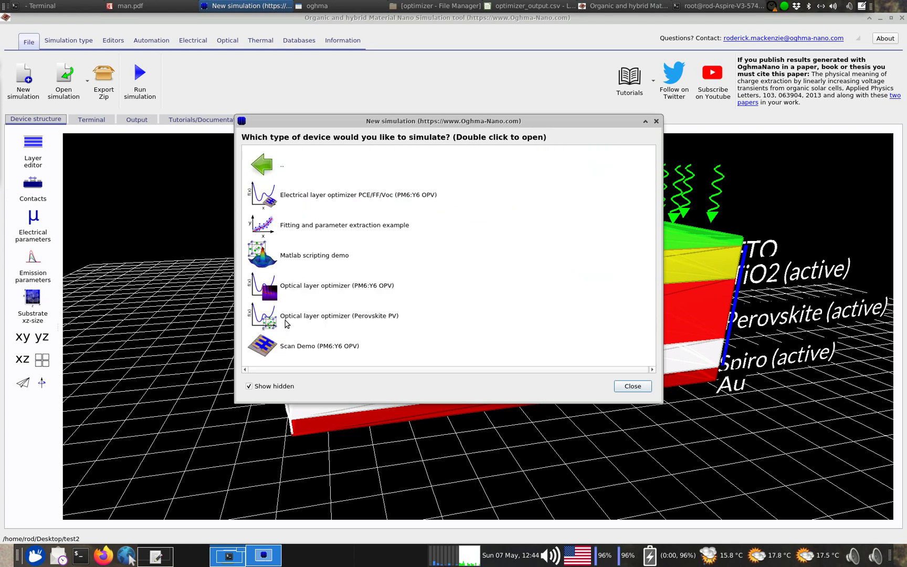
{"action": "left_click", "coordinate": [441, 329]}
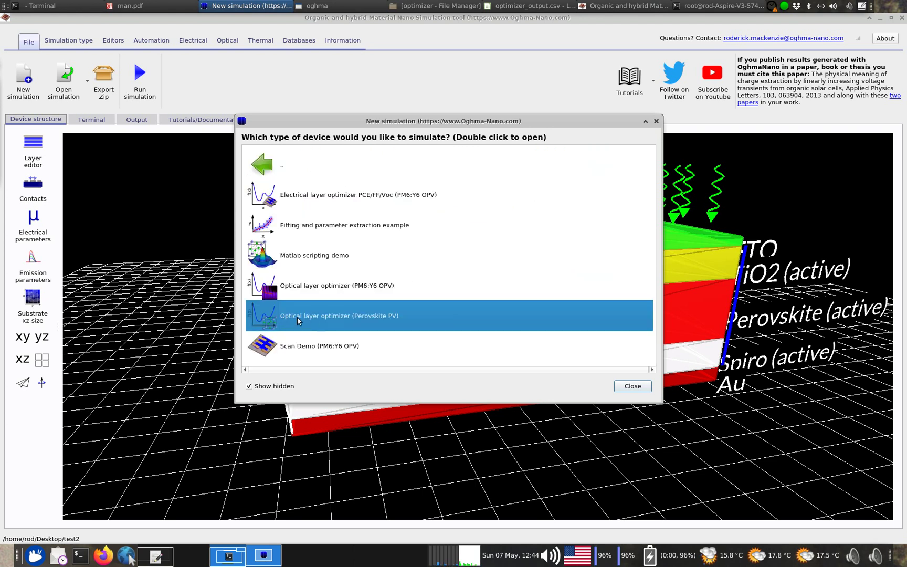
{"action": "left_click", "coordinate": [656, 123]}
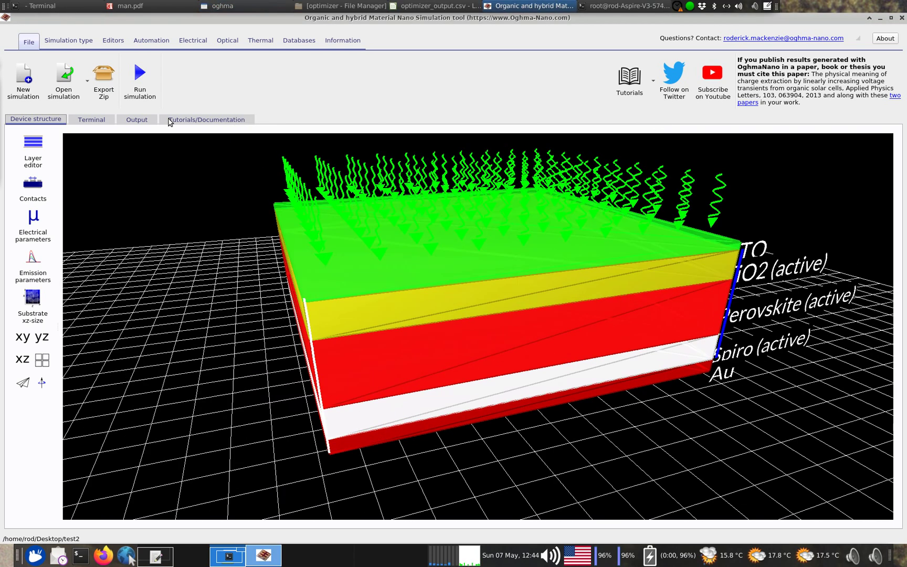
Run the simulation of the current perovskite device.
{"action": "left_click", "coordinate": [145, 88]}
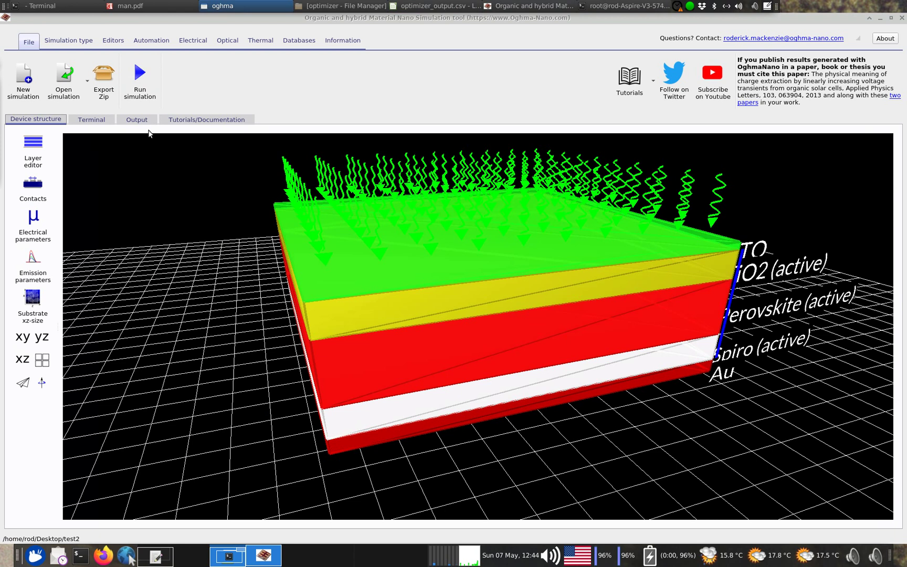
{"action": "left_click", "coordinate": [178, 192]}
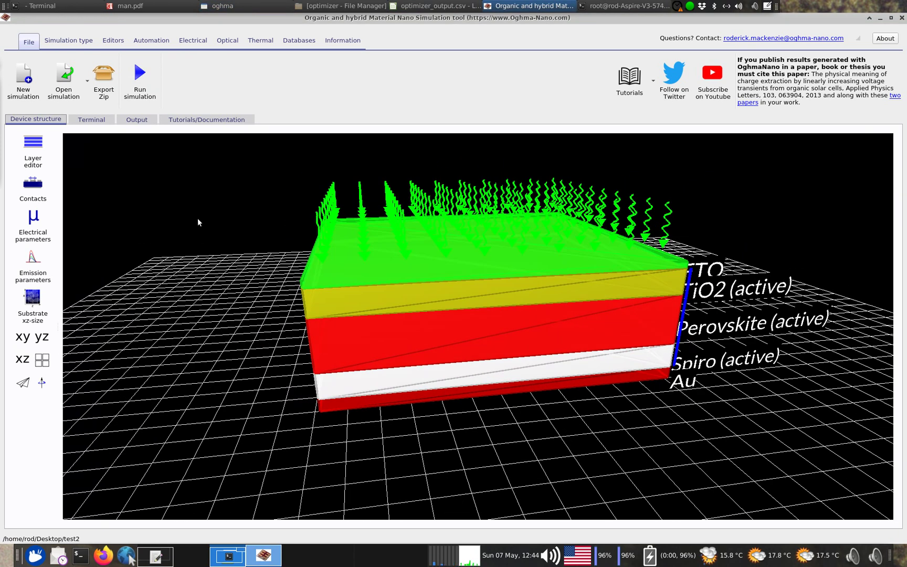
Open the parameter scan window and open its optimizer scan for editing.
{"action": "left_click", "coordinate": [167, 46]}
{"action": "left_click", "coordinate": [93, 79]}
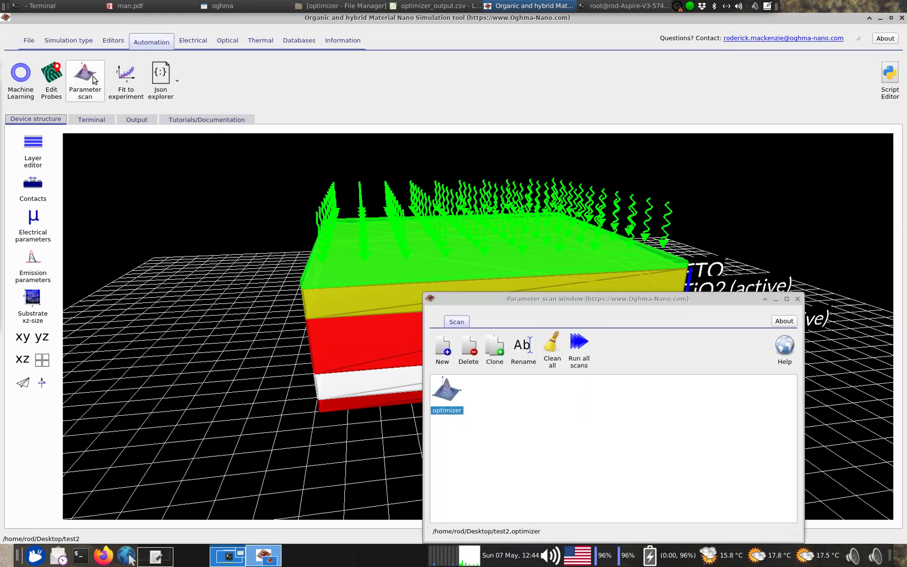
{"action": "left_click_drag", "start_coordinate": [484, 301], "coordinate": [630, 95]}
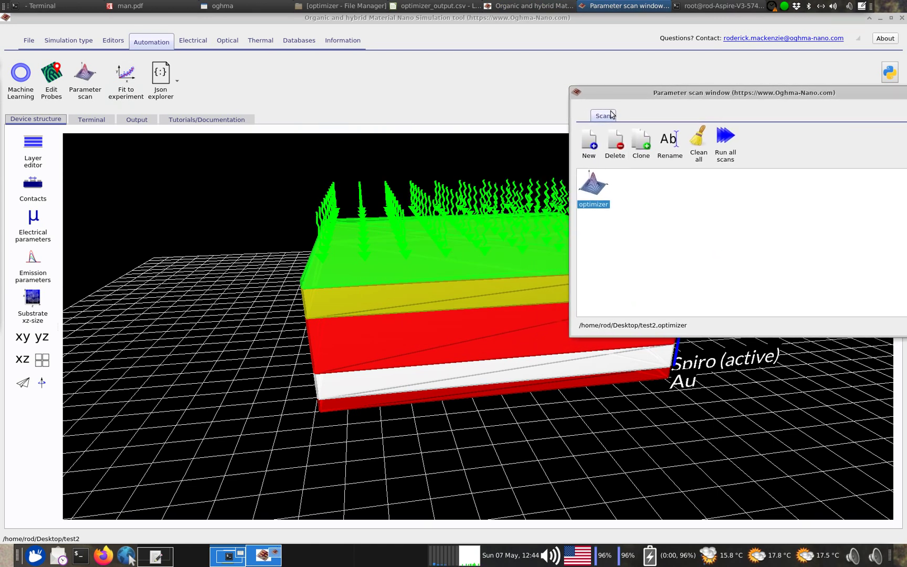
{"action": "left_click_drag", "start_coordinate": [614, 99], "coordinate": [499, 57]}
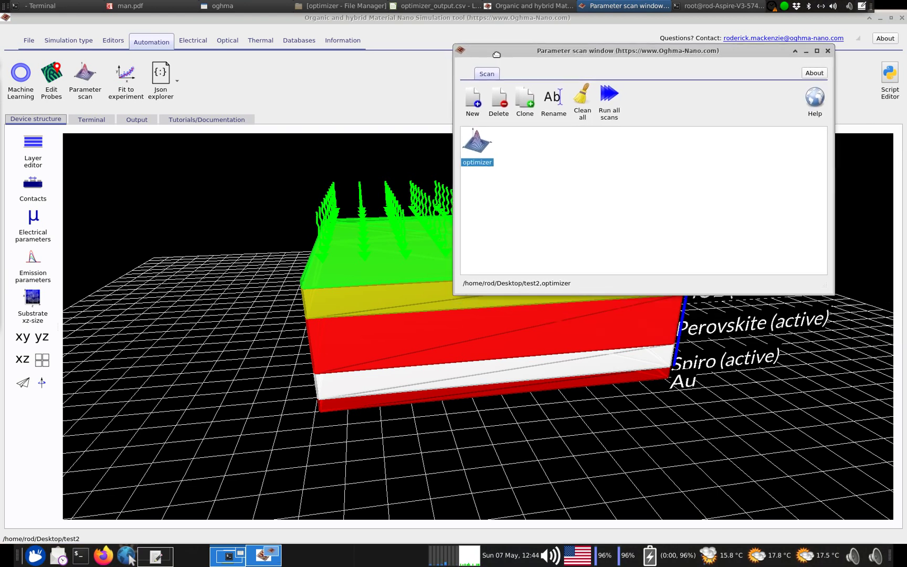
{"action": "double_click", "coordinate": [479, 151]}
Reposition the parameter scan editor and set it to stay always on top.
{"action": "left_click_drag", "start_coordinate": [397, 137], "coordinate": [748, 60]}
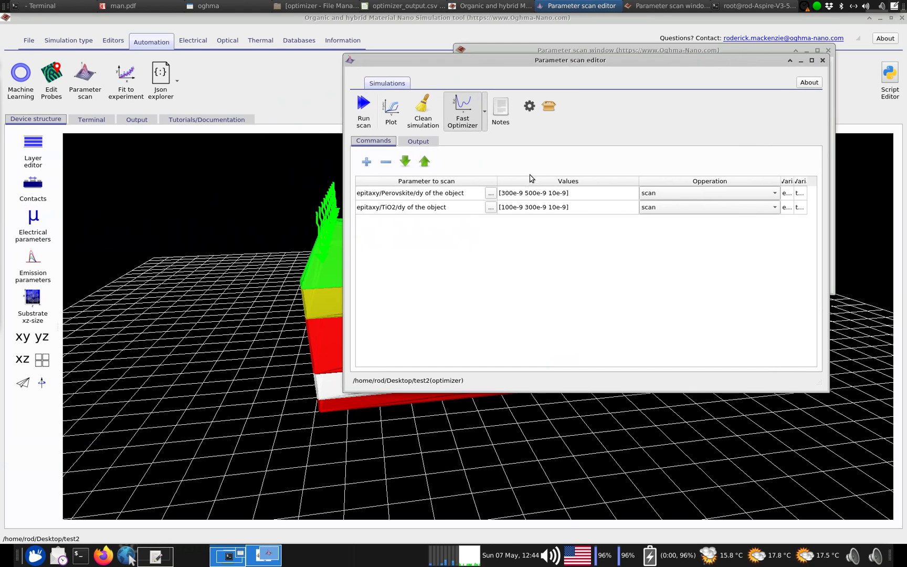
{"action": "left_click_drag", "start_coordinate": [554, 64], "coordinate": [590, 41]}
{"action": "right_click", "coordinate": [590, 40]}
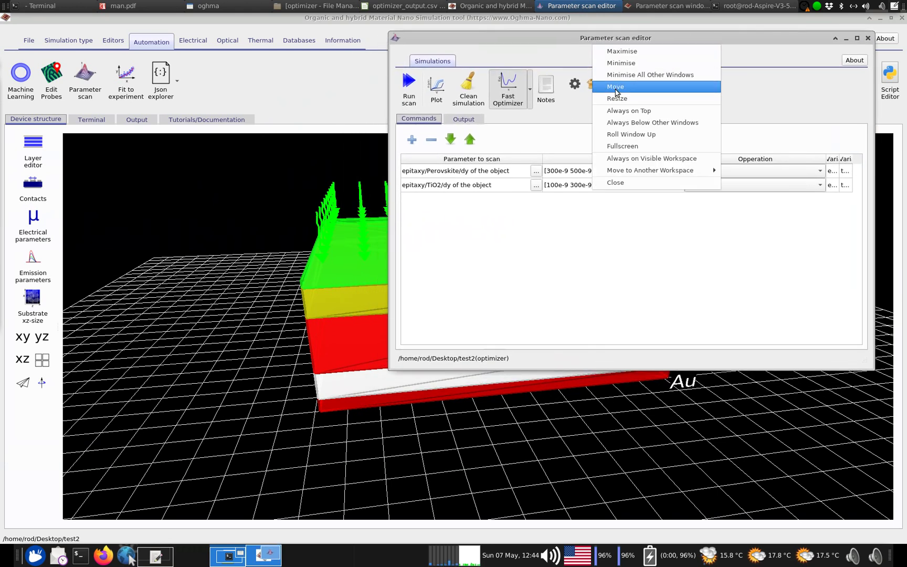
{"action": "left_click", "coordinate": [624, 111]}
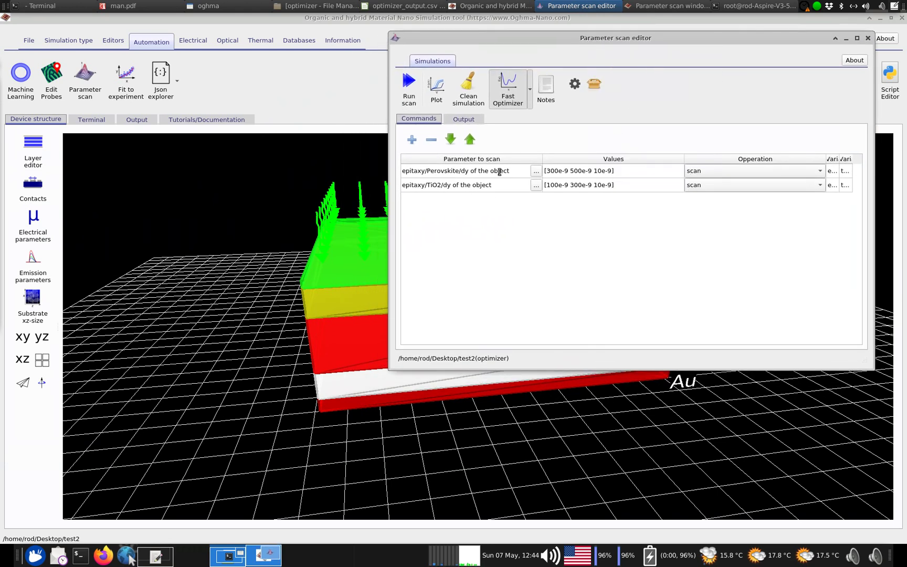
Open the layer editor and compare its Perovskite and TiO2 layers with the scan's dy of the object parameters and value ranges.
{"action": "left_click", "coordinate": [404, 173]}
{"action": "left_click_drag", "start_coordinate": [404, 174], "coordinate": [425, 173]}
{"action": "left_click", "coordinate": [425, 172]}
{"action": "left_click", "coordinate": [37, 165]}
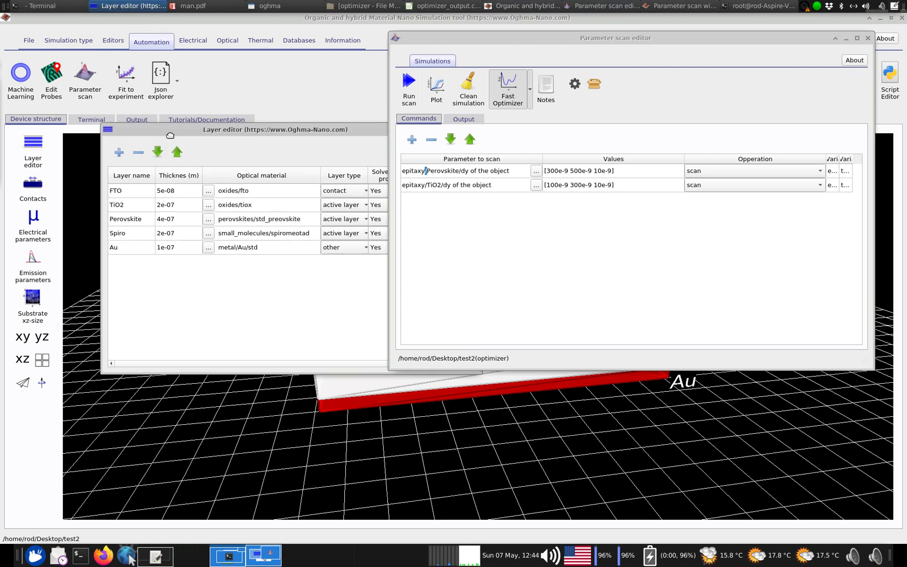
{"action": "left_click", "coordinate": [191, 221]}
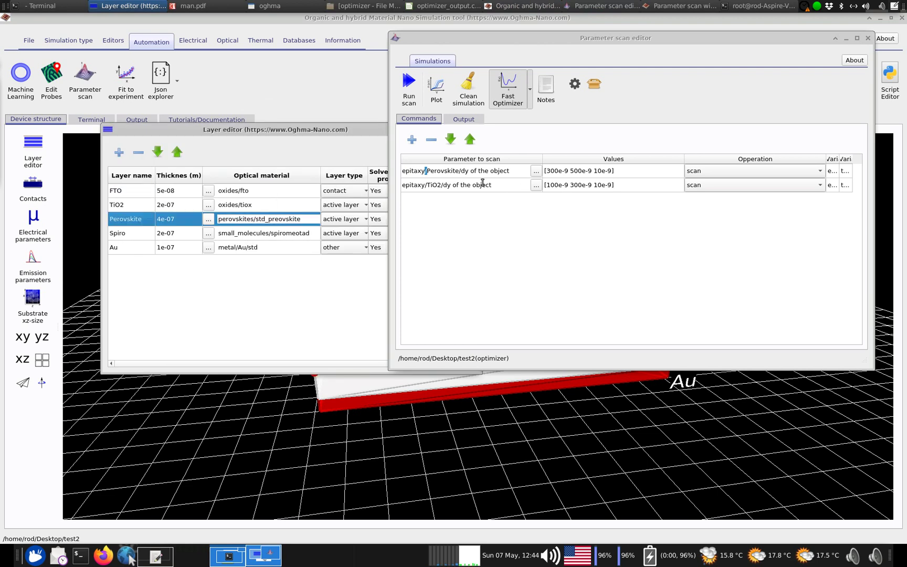
{"action": "left_click_drag", "start_coordinate": [462, 172], "coordinate": [509, 172]}
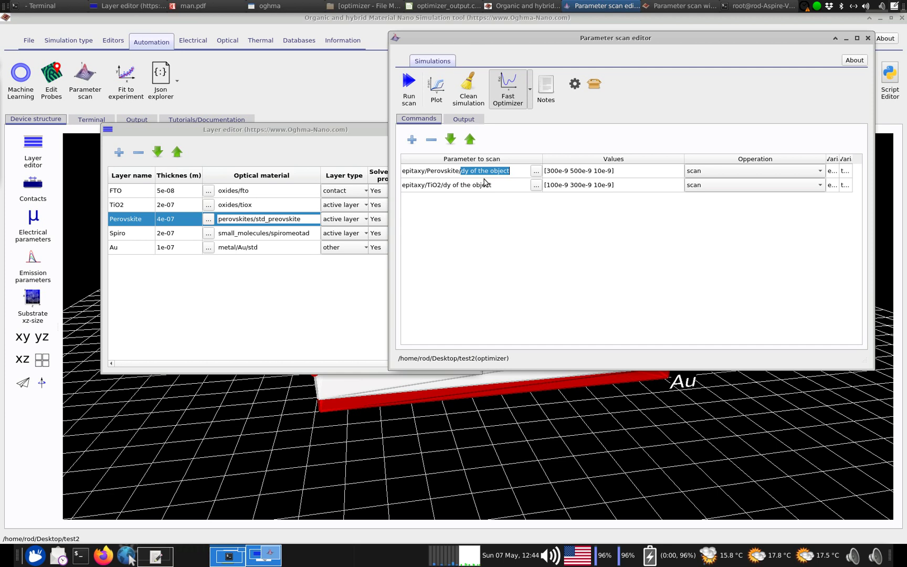
{"action": "left_click", "coordinate": [461, 208]}
{"action": "left_click", "coordinate": [145, 208]}
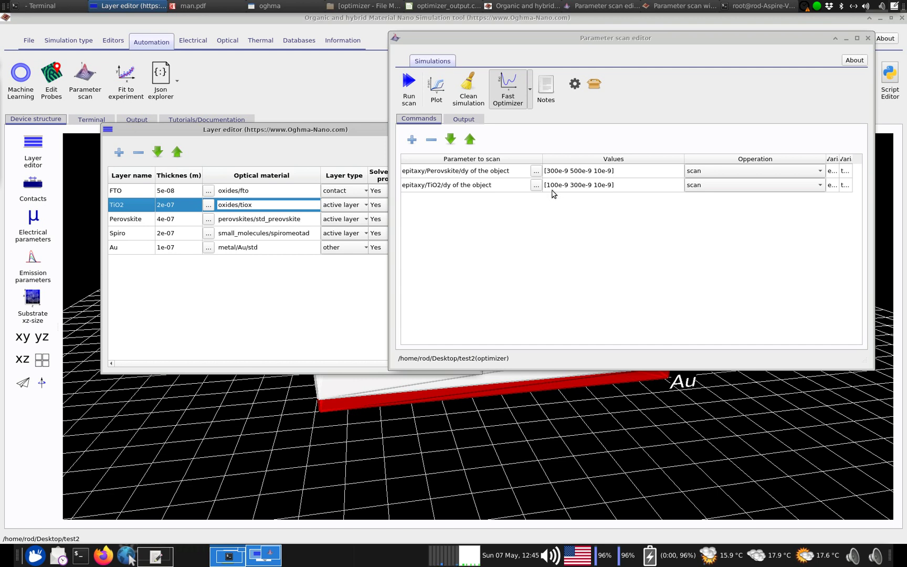
{"action": "left_click", "coordinate": [462, 191]}
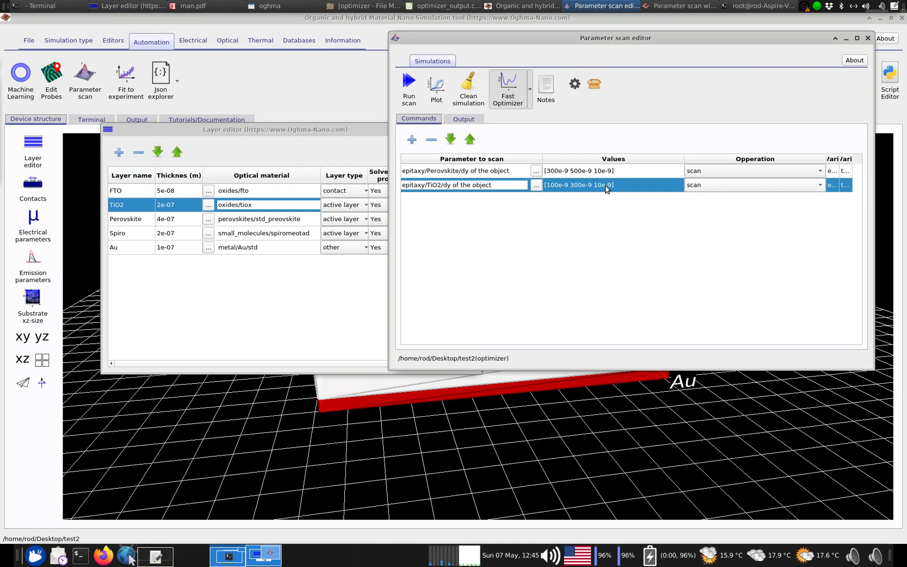
Close the layer editor and move the parameter scan editor towards the middle of the screen.
{"action": "left_click", "coordinate": [367, 135]}
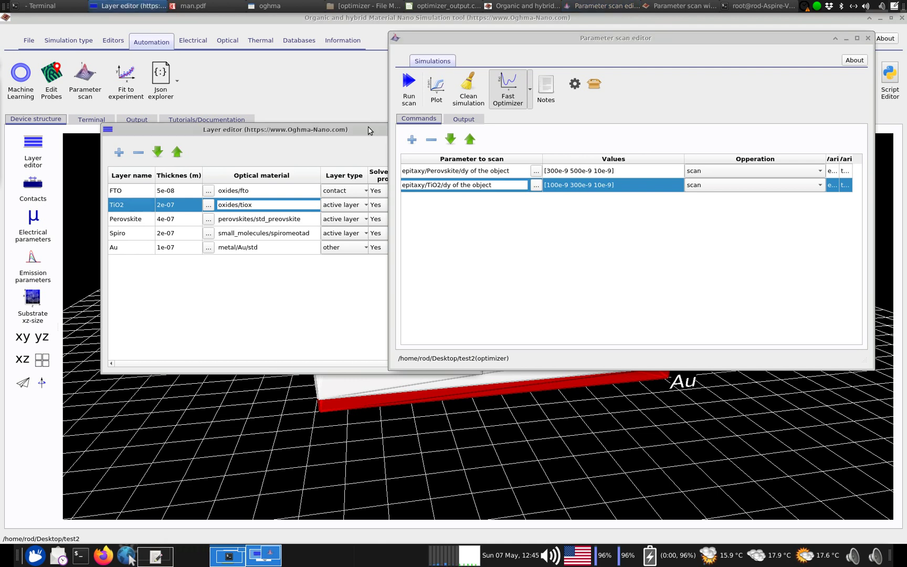
{"action": "left_click_drag", "start_coordinate": [368, 129], "coordinate": [237, 144]}
{"action": "left_click", "coordinate": [342, 144]}
{"action": "right_click", "coordinate": [517, 38]}
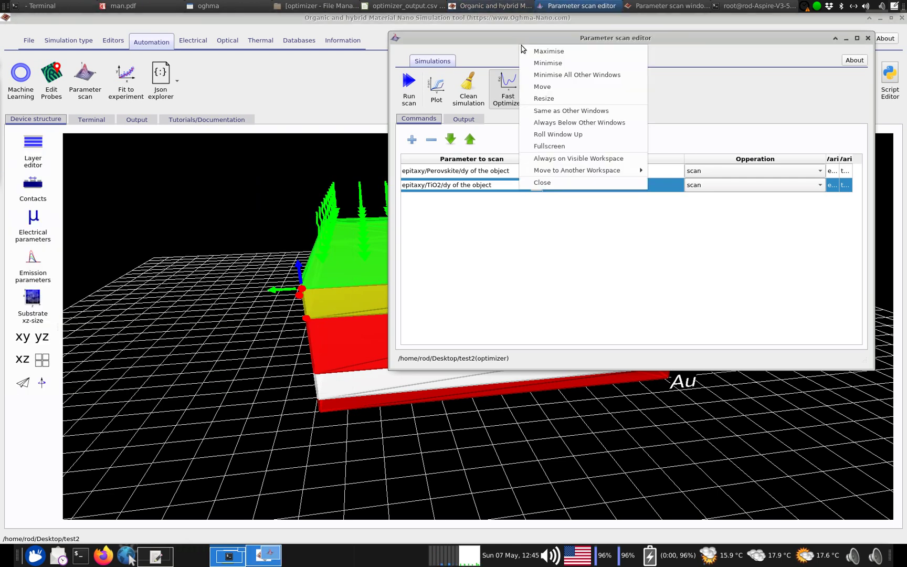
{"action": "left_click", "coordinate": [532, 241]}
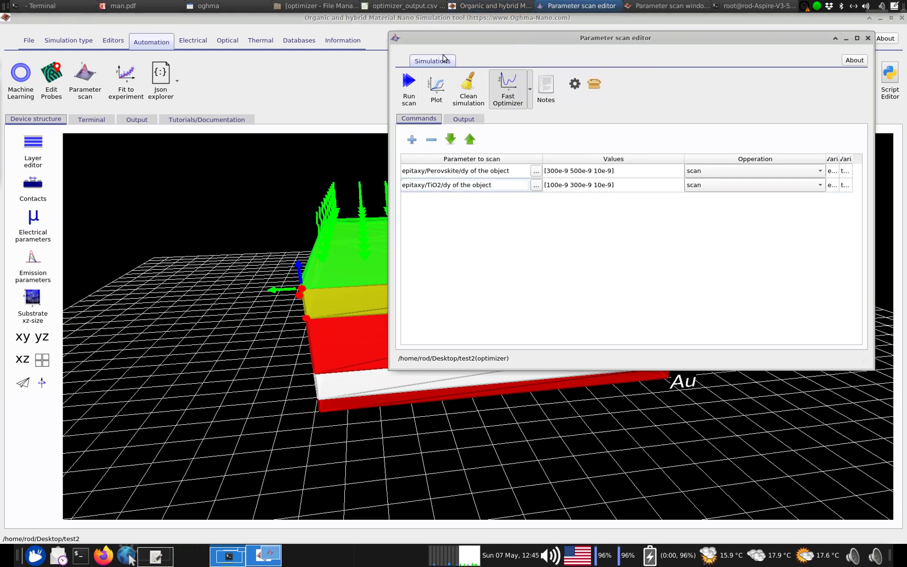
{"action": "left_click_drag", "start_coordinate": [447, 39], "coordinate": [352, 46]}
Add a third scan row and assign it the parameter epitaxy/Spiro/dy of the object.
{"action": "left_click", "coordinate": [317, 146]}
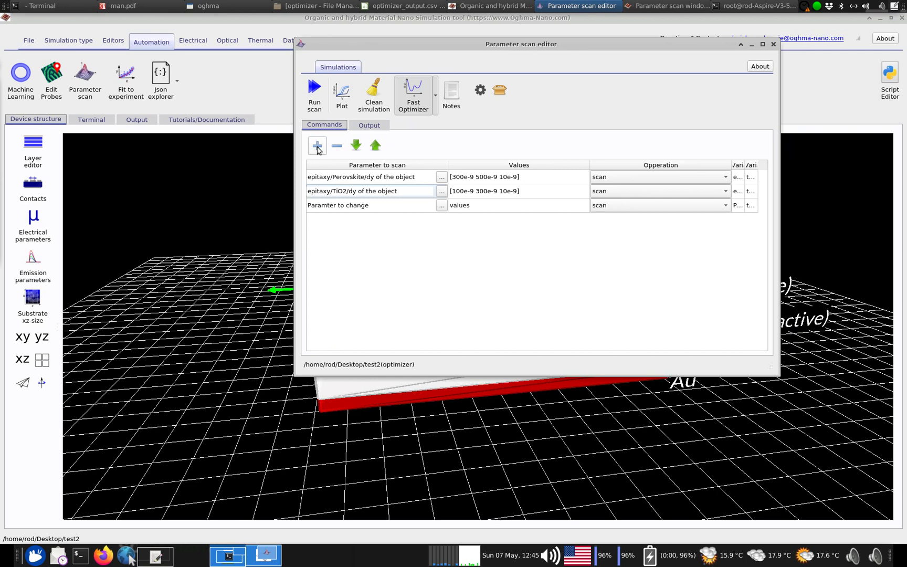
{"action": "left_click", "coordinate": [476, 208]}
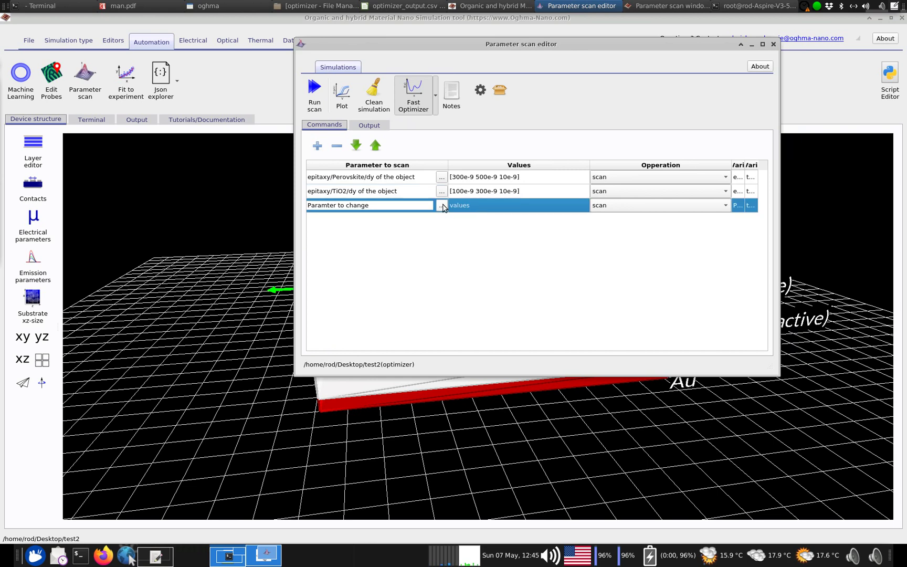
{"action": "left_click", "coordinate": [441, 206]}
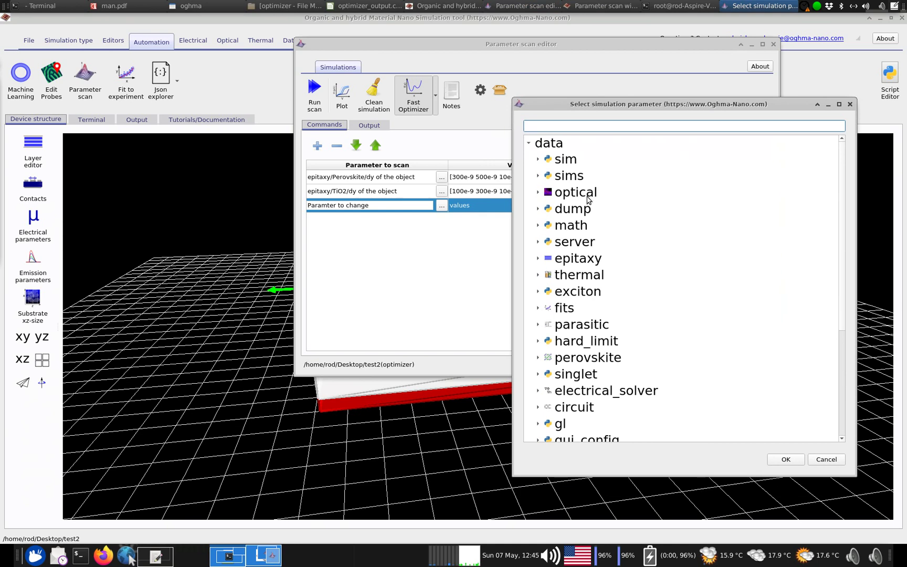
{"action": "left_click", "coordinate": [537, 258]}
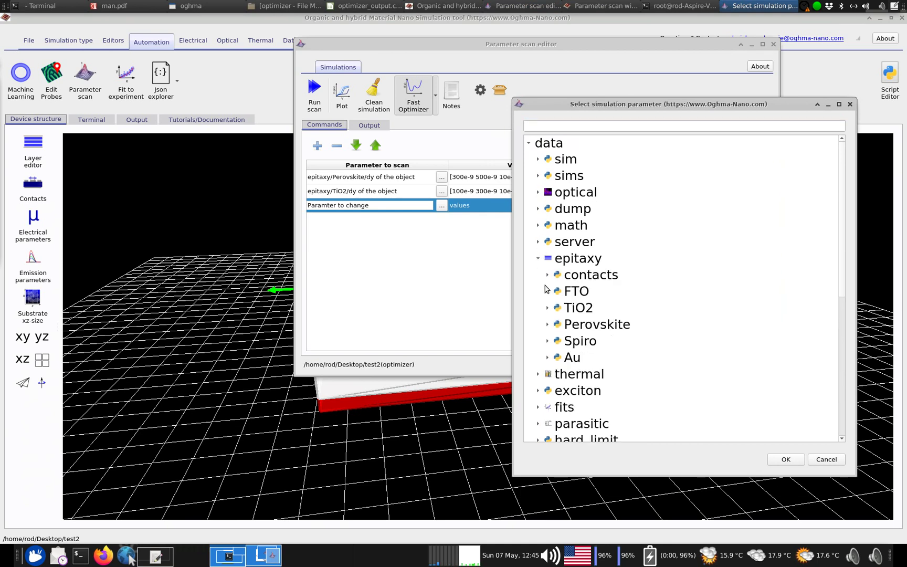
{"action": "left_click", "coordinate": [547, 342]}
{"action": "scroll", "coordinate": [547, 345], "scroll_direction": "down", "scroll_amount": 2}
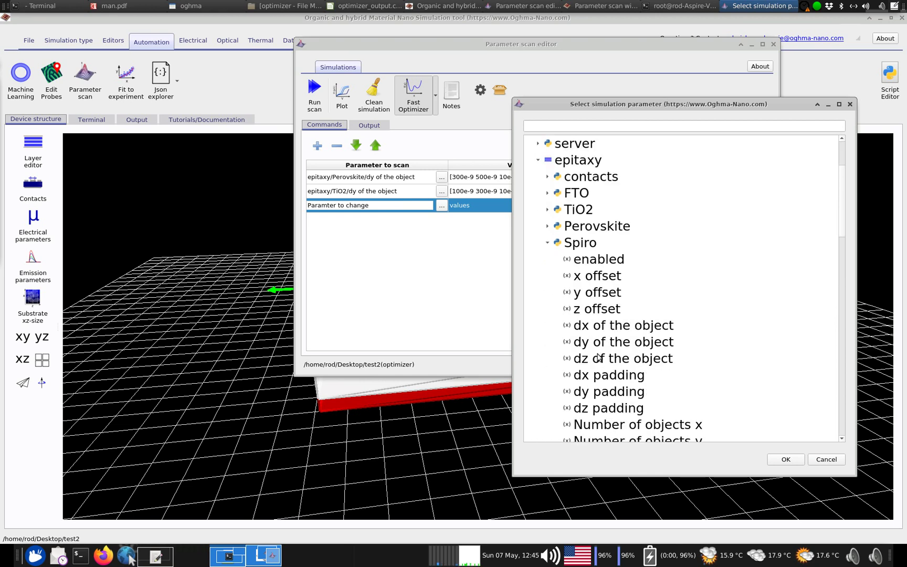
{"action": "left_click", "coordinate": [601, 344]}
{"action": "left_click", "coordinate": [786, 459]}
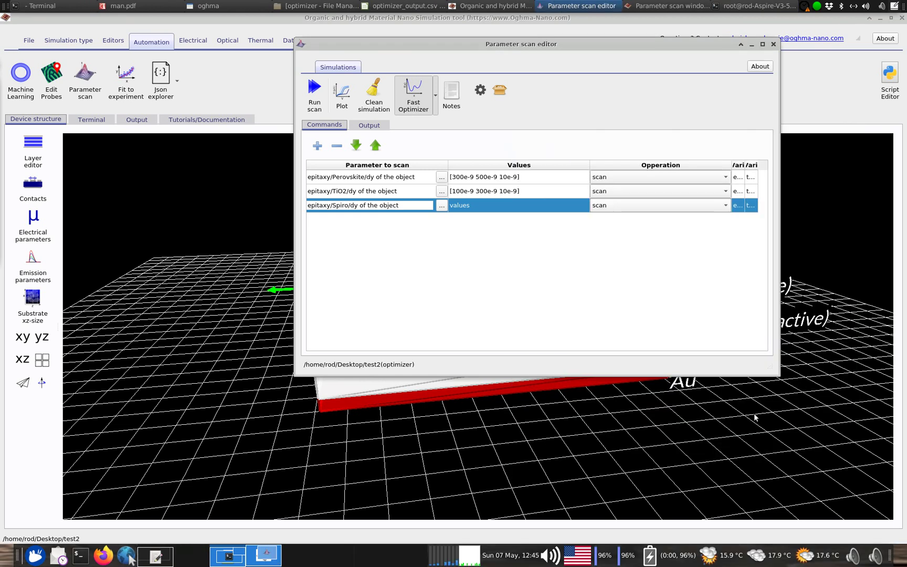
Copy the TiO2 scan range into the Spiro row and change it to [10e-9 50e-9 10e-9].
{"action": "double_click", "coordinate": [508, 191]}
{"action": "key", "text": "ctrl+c"}
{"action": "double_click", "coordinate": [510, 205]}
{"action": "key", "text": "ctrl+v"}
{"action": "key", "text": "Return"}
{"action": "double_click", "coordinate": [462, 206]}
{"action": "key", "text": "BackSpace"}
{"action": "left_click", "coordinate": [477, 207]}
{"action": "key", "text": "BackSpace"}
{"action": "key", "text": "BackSpace"}
{"action": "type", "text": "5"}
{"action": "left_click", "coordinate": [507, 241]}
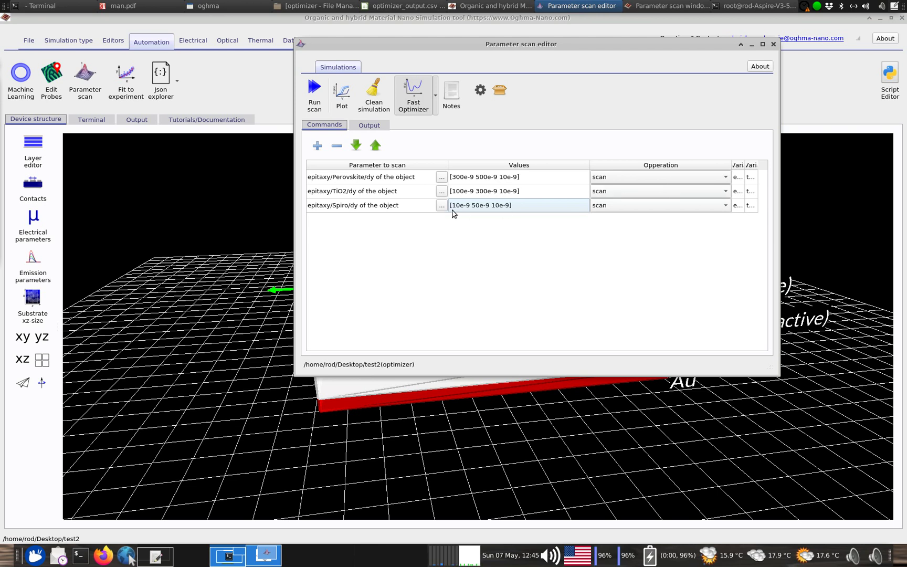
Delete the Spiro row from the scan's parameter list.
{"action": "left_click", "coordinate": [478, 207]}
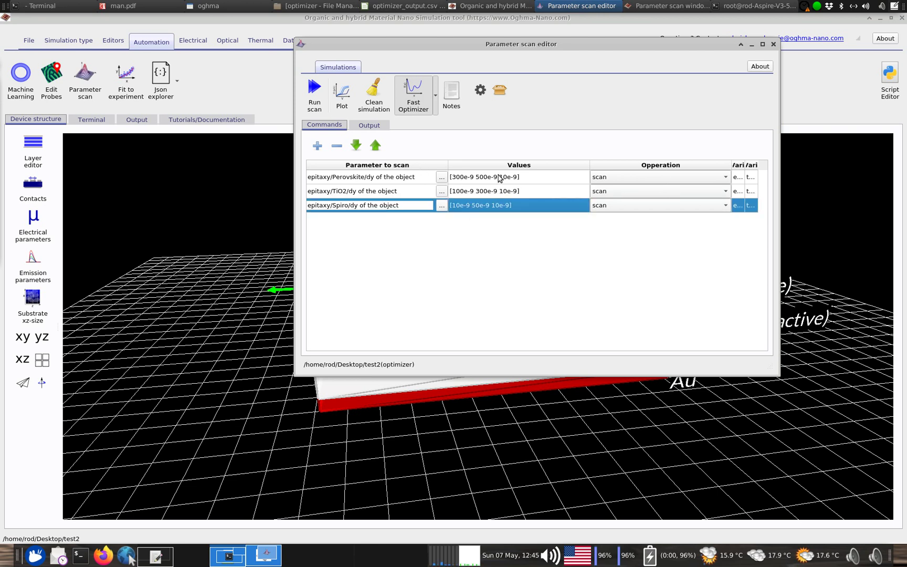
{"action": "right_click", "coordinate": [493, 211]}
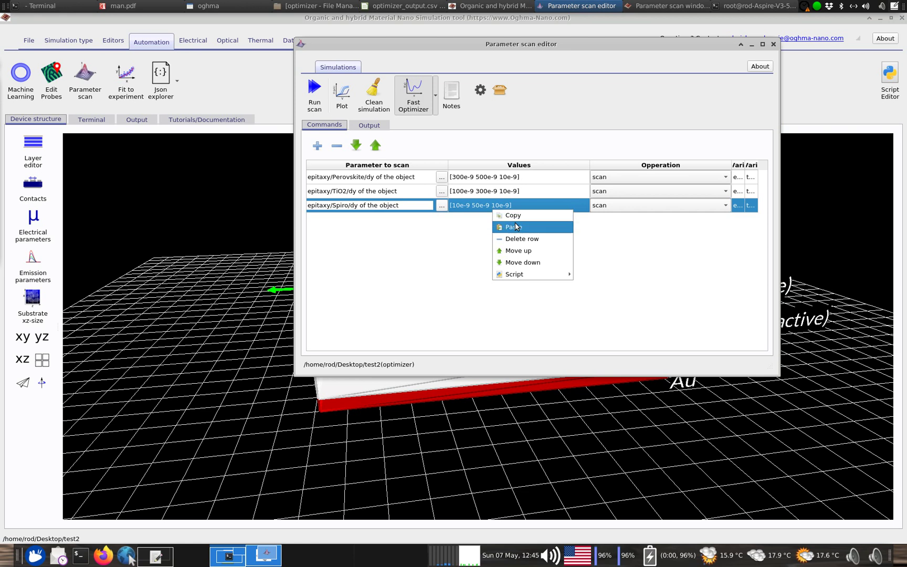
{"action": "left_click", "coordinate": [523, 239]}
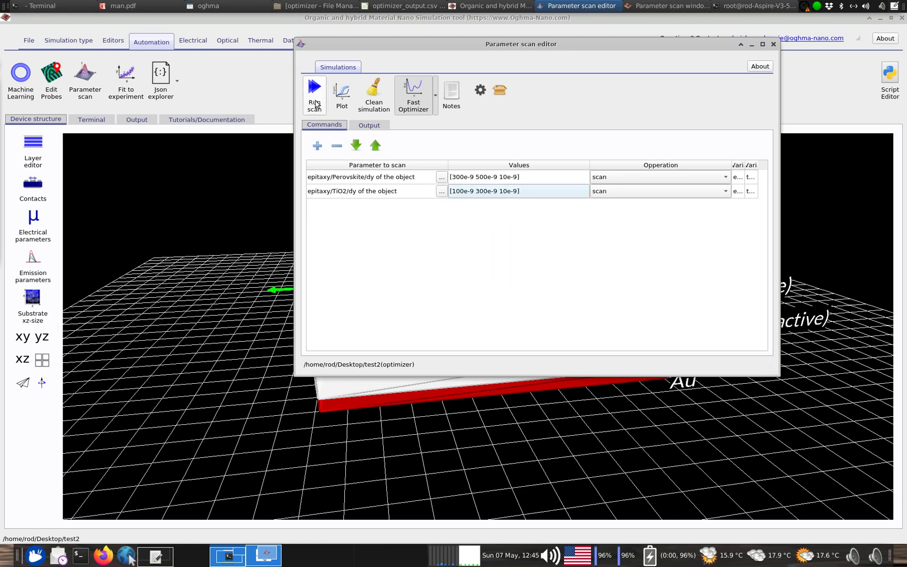
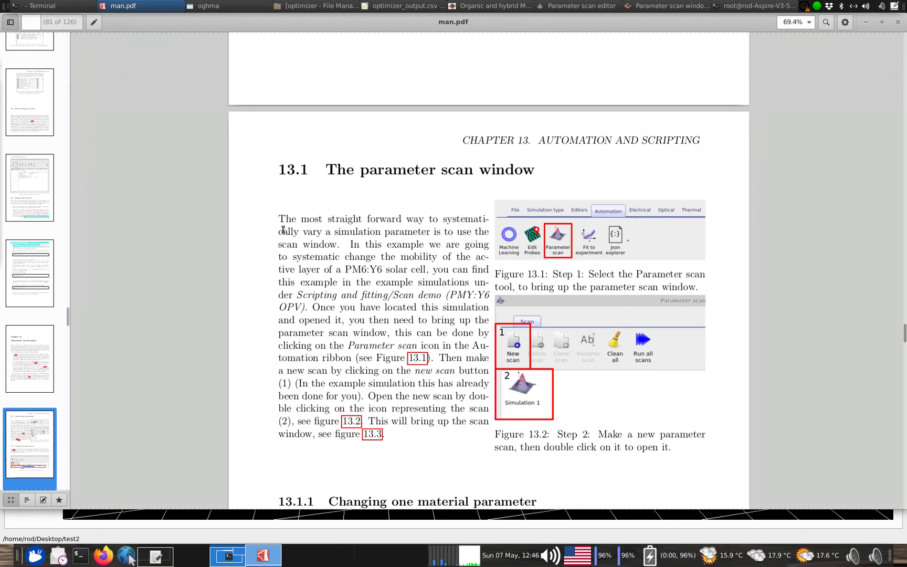
Skim the manual's section on the parameter scan window and return to the parameter scan editor.
{"action": "scroll", "coordinate": [283, 231], "scroll_direction": "down", "scroll_amount": 10}
{"action": "scroll", "coordinate": [266, 237], "scroll_direction": "down", "scroll_amount": 15}
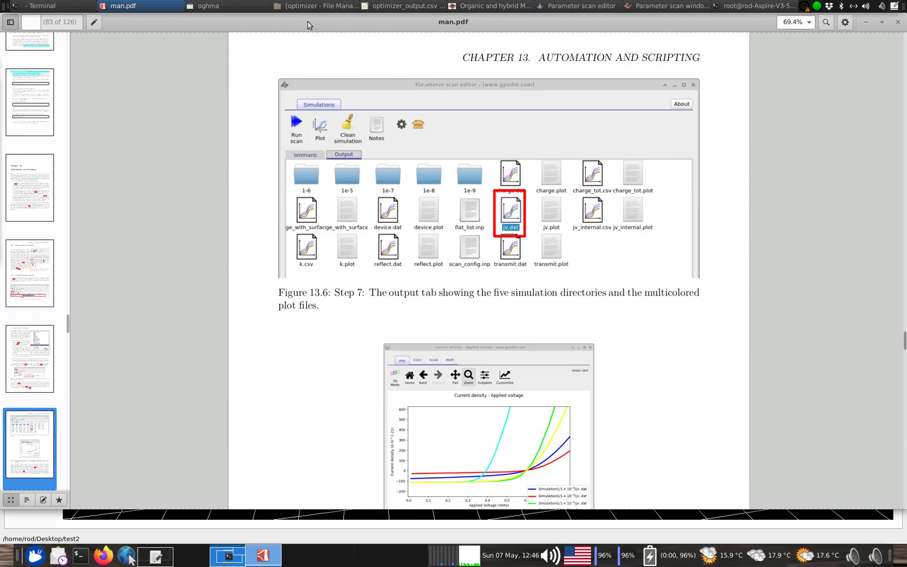
{"action": "key", "text": "alt+Tab"}
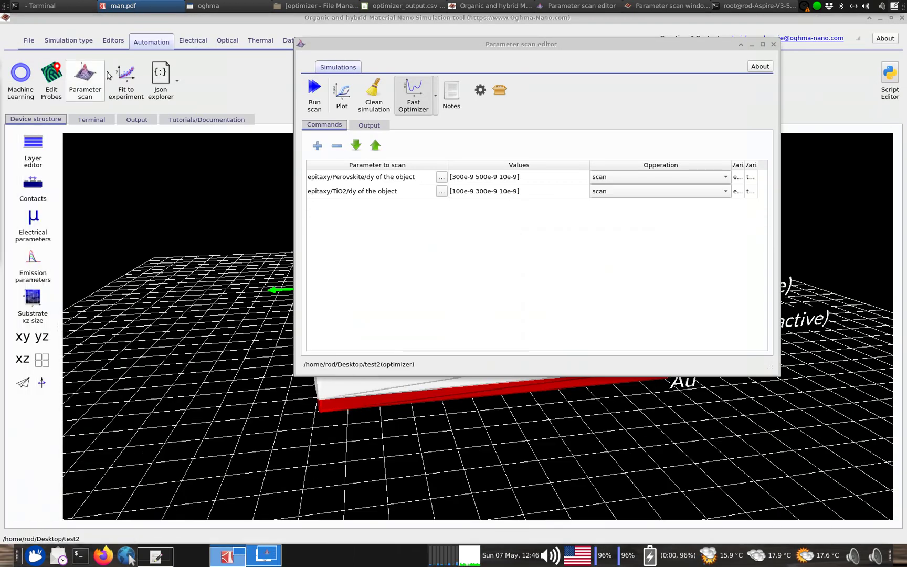
Review the Perovskite and TiO2 scan ranges and the scan's output files, ending on the list of scan commands.
{"action": "left_click", "coordinate": [428, 157]}
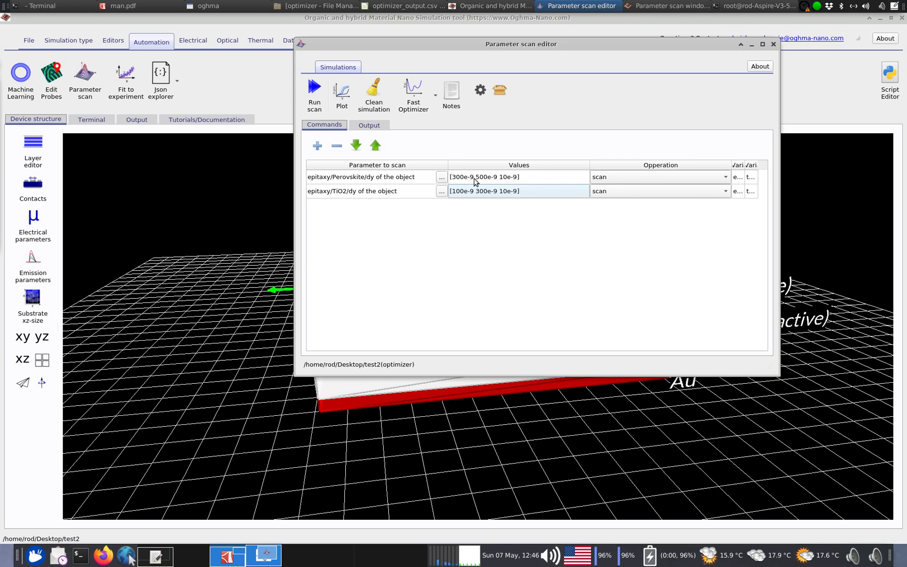
{"action": "left_click", "coordinate": [510, 179]}
{"action": "left_click", "coordinate": [511, 179]}
{"action": "left_click", "coordinate": [516, 192]}
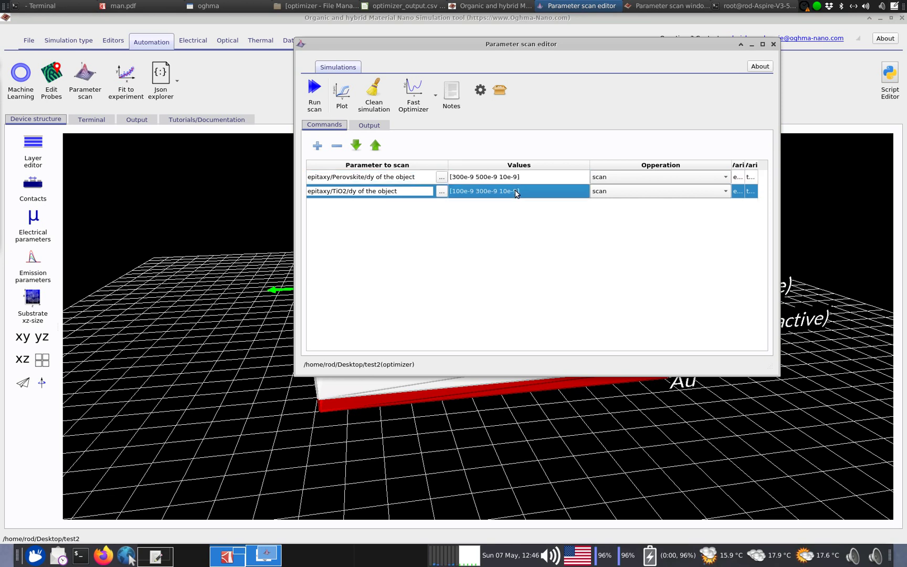
{"action": "left_click", "coordinate": [518, 179]}
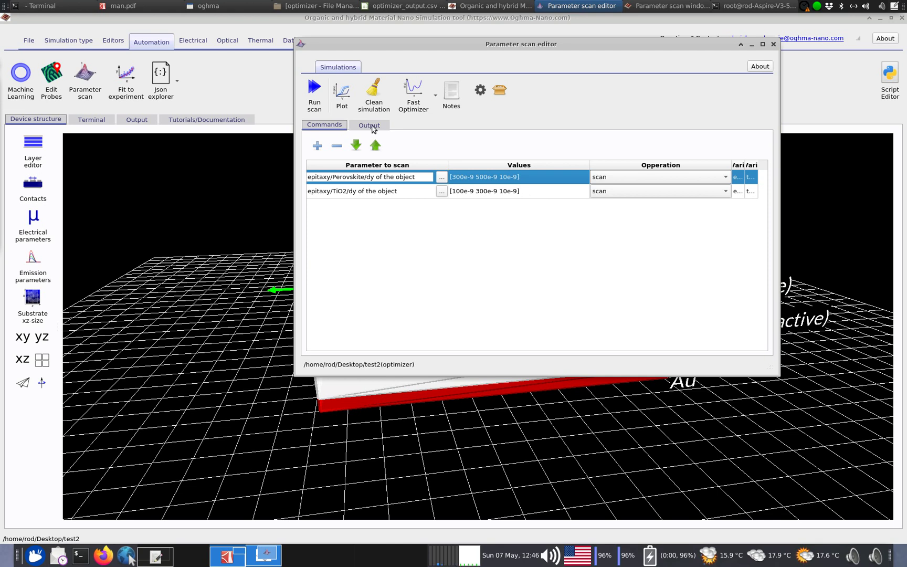
{"action": "left_click", "coordinate": [372, 127]}
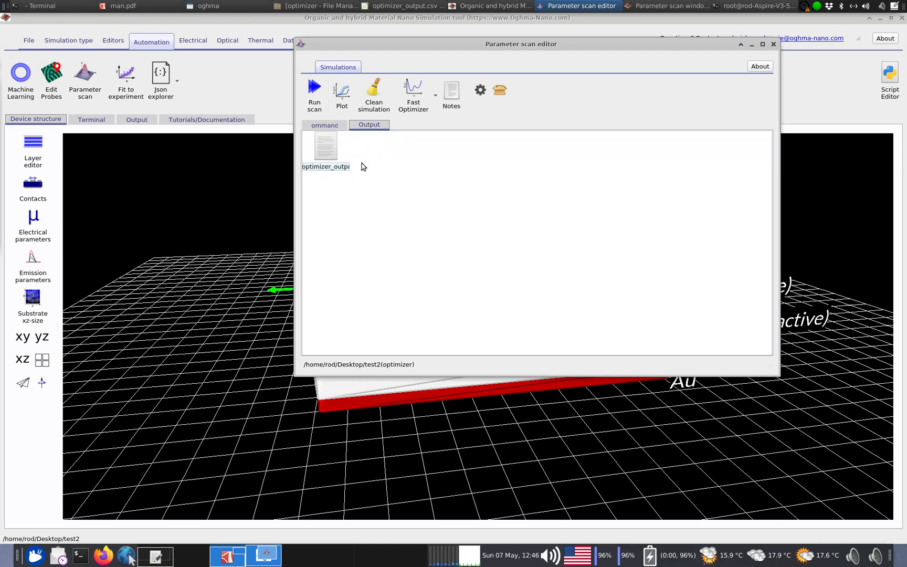
{"action": "left_click", "coordinate": [338, 126]}
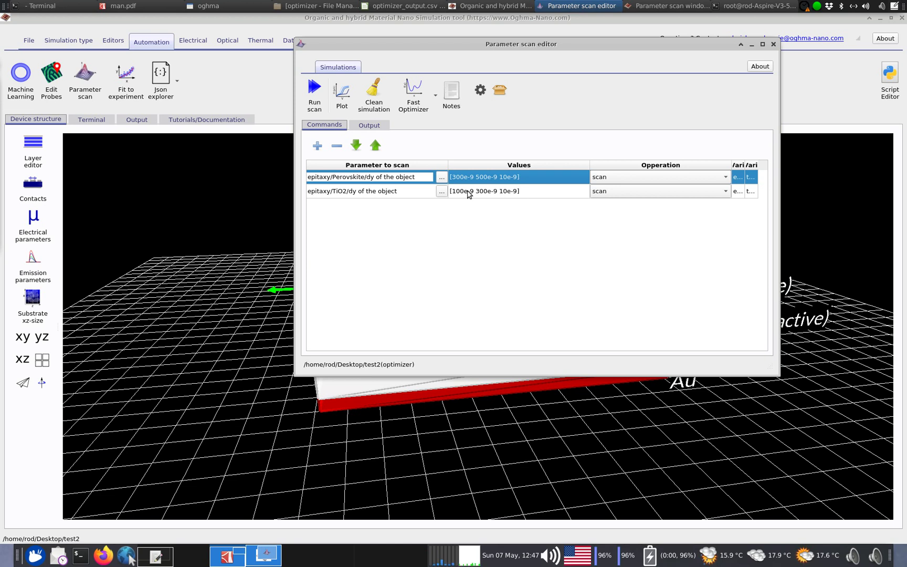
Enable the Fast Optimizer and run the scan, moving the progress window and scan editor aside to watch the terminal.
{"action": "left_click", "coordinate": [422, 97]}
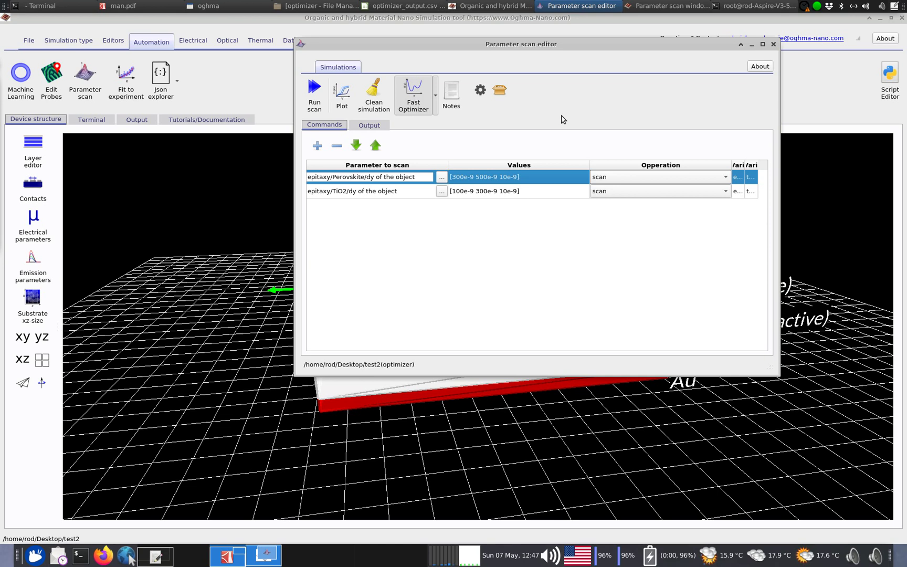
{"action": "left_click", "coordinate": [313, 103]}
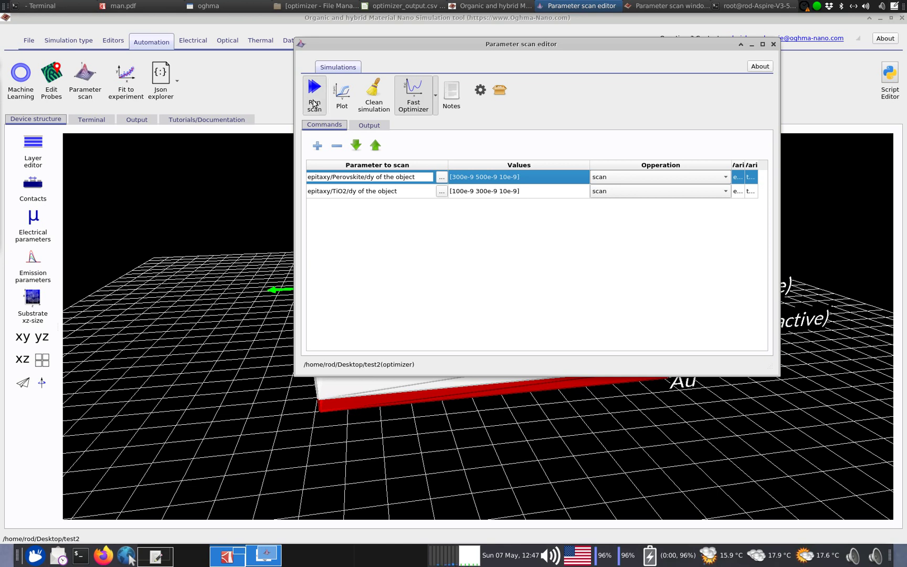
{"action": "left_click_drag", "start_coordinate": [492, 65], "coordinate": [695, 26]}
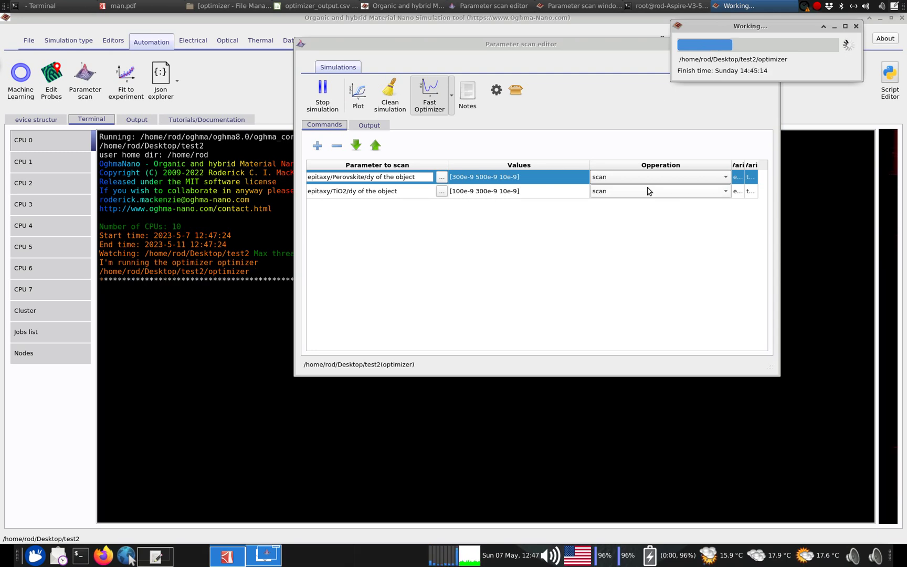
{"action": "left_click_drag", "start_coordinate": [516, 45], "coordinate": [600, 317]}
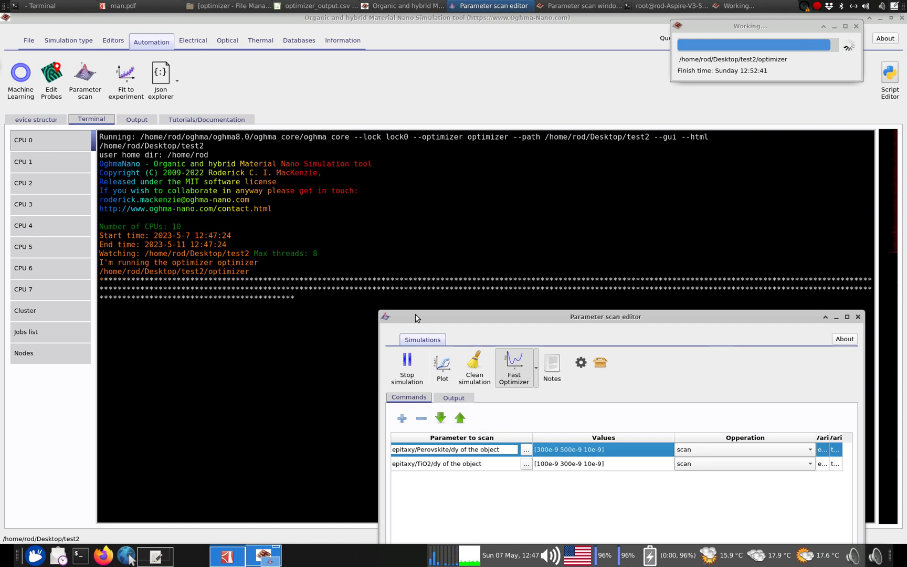
{"action": "left_click_drag", "start_coordinate": [416, 318], "coordinate": [369, 100]}
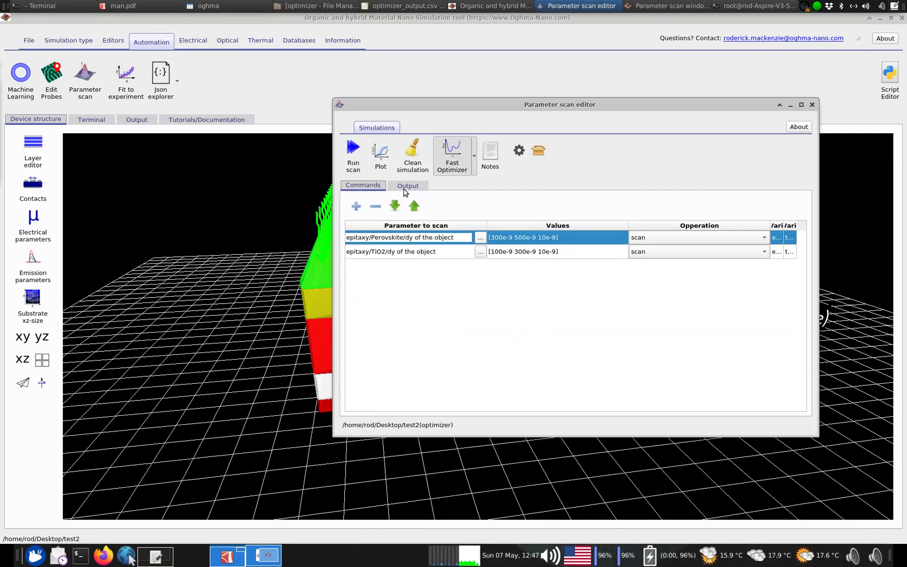
Show the scan's output files, bring up the test2 folder in the file manager, and shrink and place its window over the scan editor.
{"action": "left_click", "coordinate": [408, 186]}
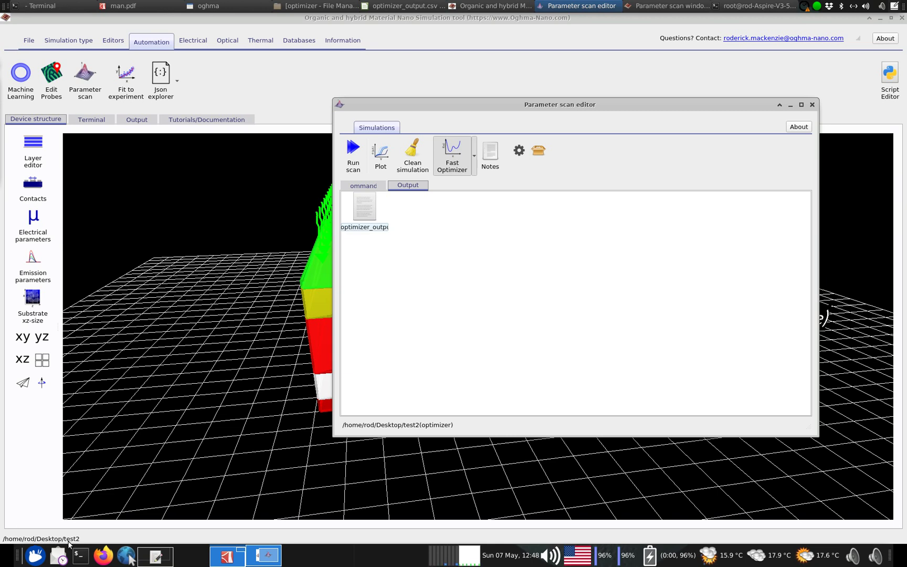
{"action": "left_click", "coordinate": [81, 554]}
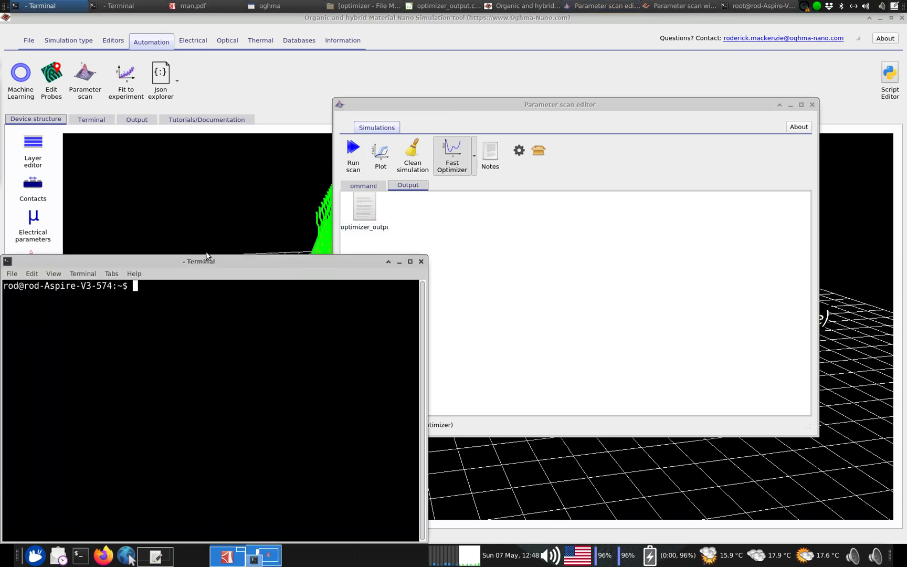
{"action": "left_click", "coordinate": [230, 556]}
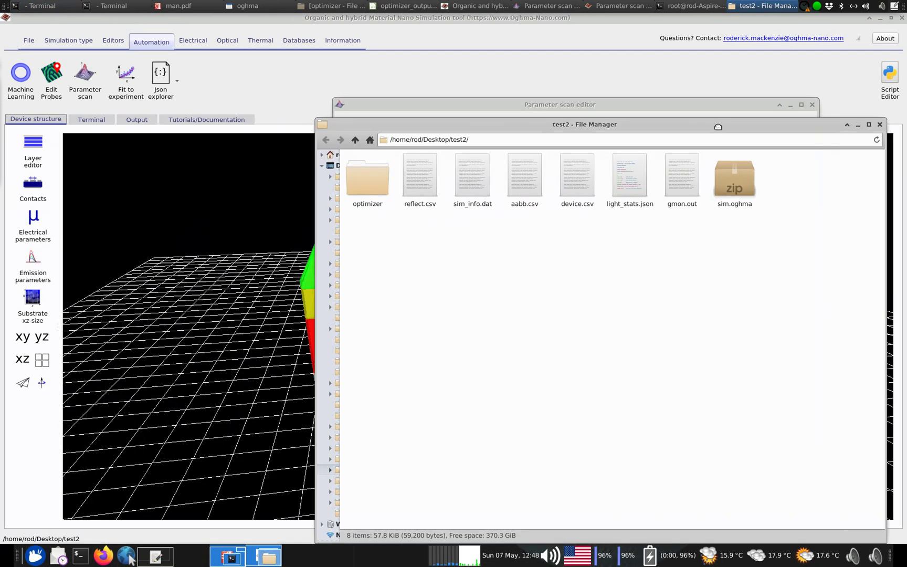
{"action": "left_click_drag", "start_coordinate": [717, 125], "coordinate": [702, 150]}
{"action": "left_click", "coordinate": [854, 148]}
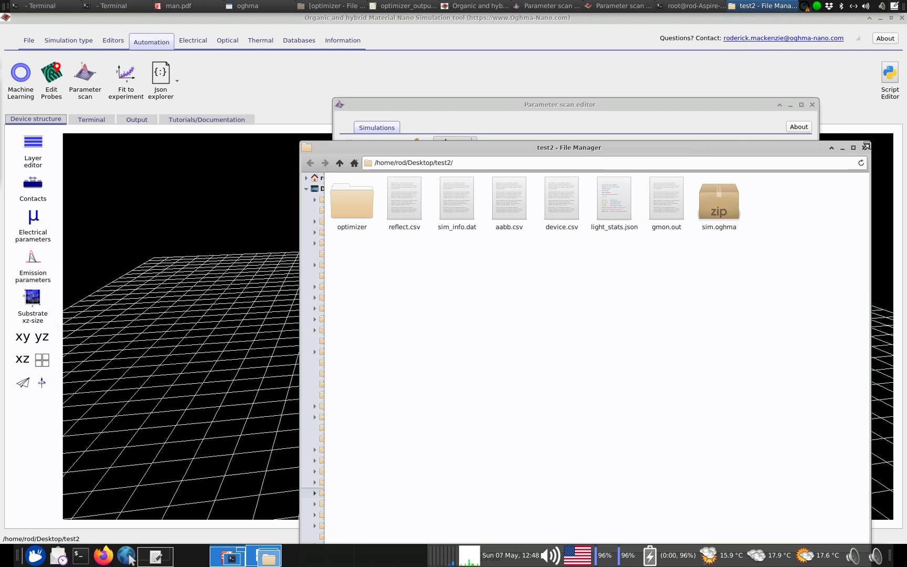
{"action": "left_click_drag", "start_coordinate": [688, 278], "coordinate": [741, 123]}
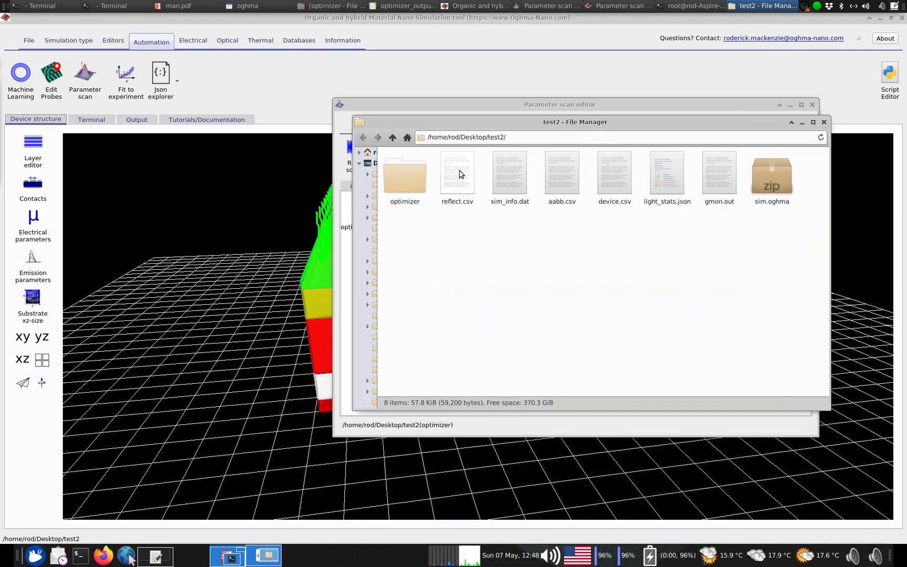
{"action": "left_click_drag", "start_coordinate": [414, 123], "coordinate": [481, 104]}
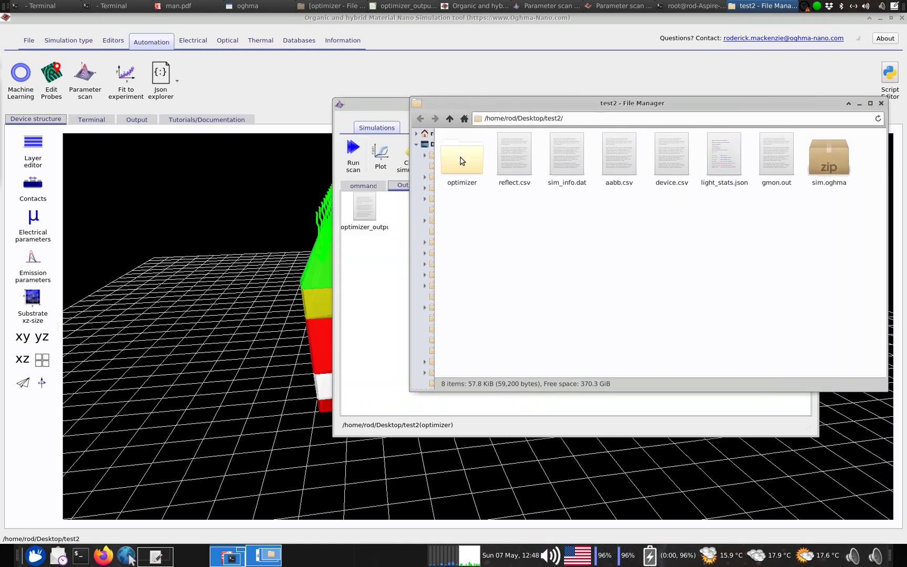
Open optimizer_output.csv from the optimizer folder in LibreOffice Calc and inspect the epitaxy.layer2.dy and epitaxy.layer1.dy column headings.
{"action": "double_click", "coordinate": [464, 154]}
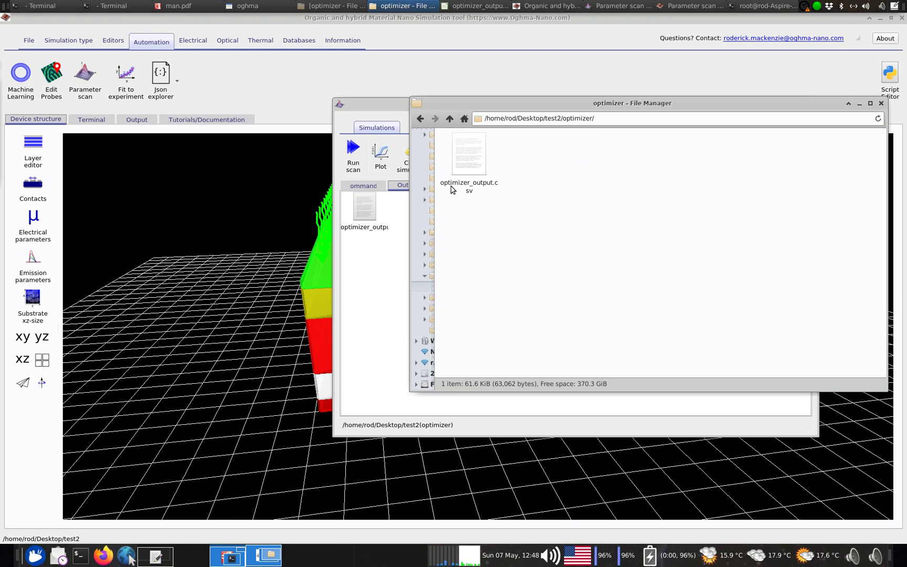
{"action": "double_click", "coordinate": [478, 171]}
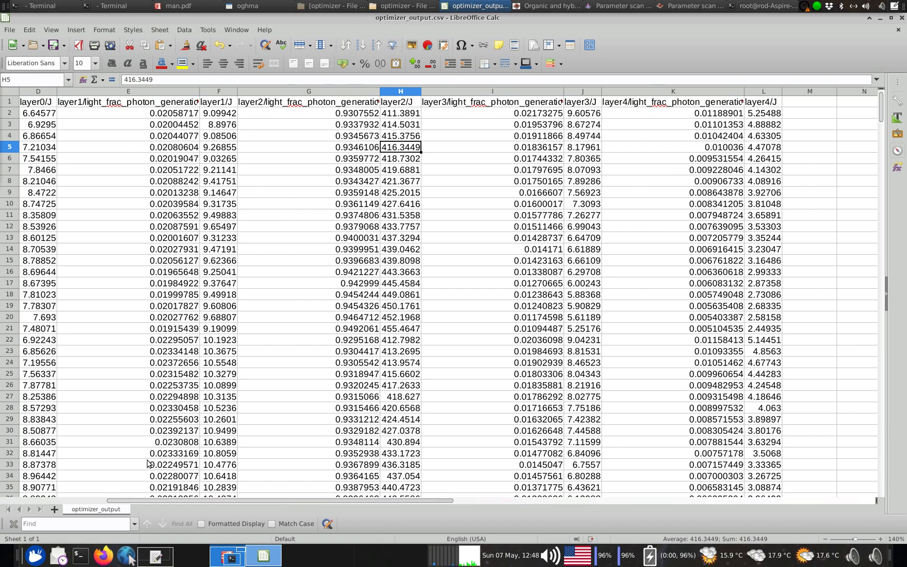
{"action": "left_click_drag", "start_coordinate": [149, 501], "coordinate": [21, 504]}
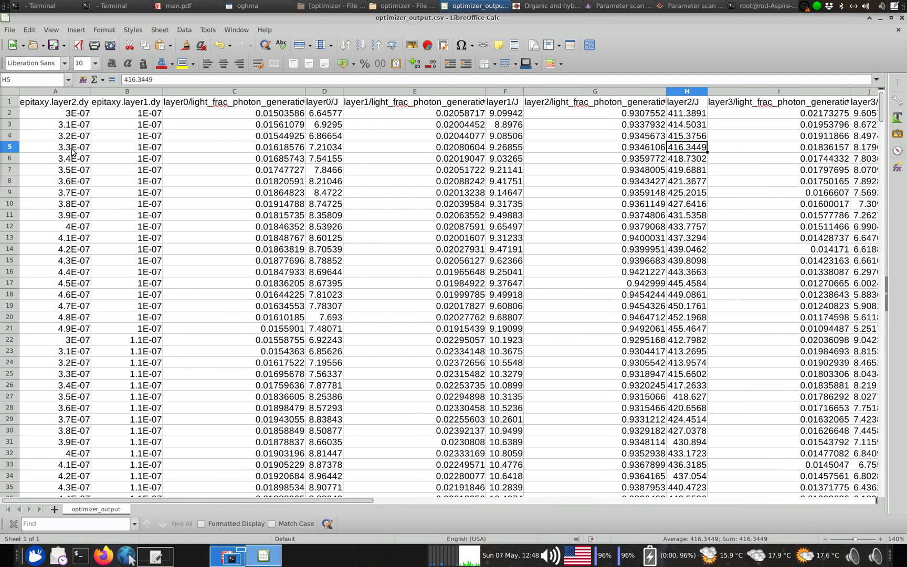
{"action": "left_click", "coordinate": [54, 91]}
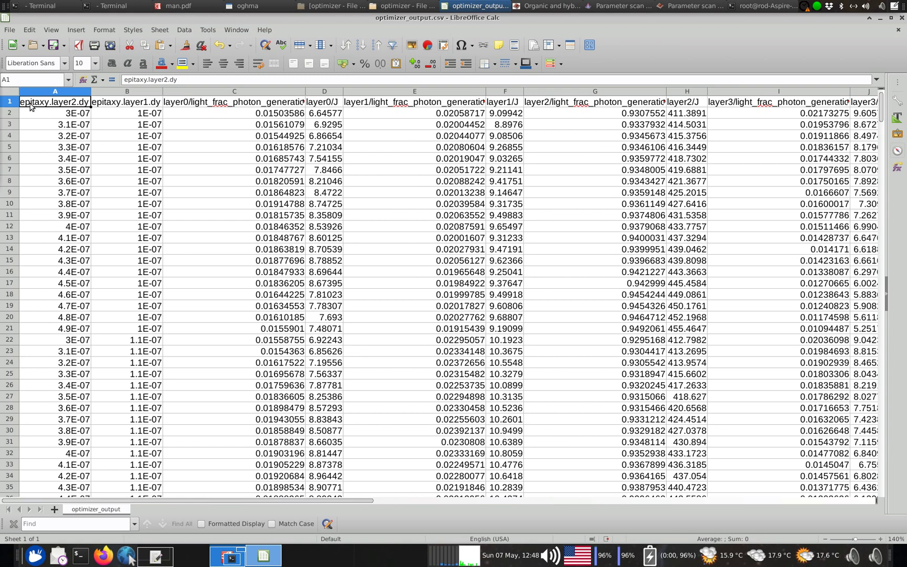
{"action": "left_click", "coordinate": [152, 105]}
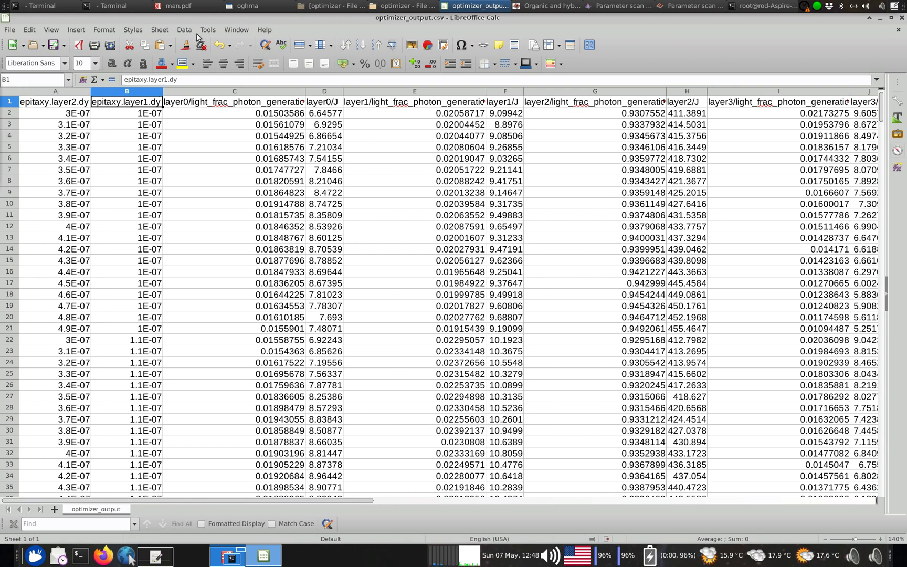
Shrink the spreadsheet window and place it beside the parameter scan editor.
{"action": "left_click_drag", "start_coordinate": [194, 23], "coordinate": [617, 92]}
{"action": "right_click", "coordinate": [618, 91]}
{"action": "left_click", "coordinate": [668, 159]}
{"action": "left_click", "coordinate": [399, 104]}
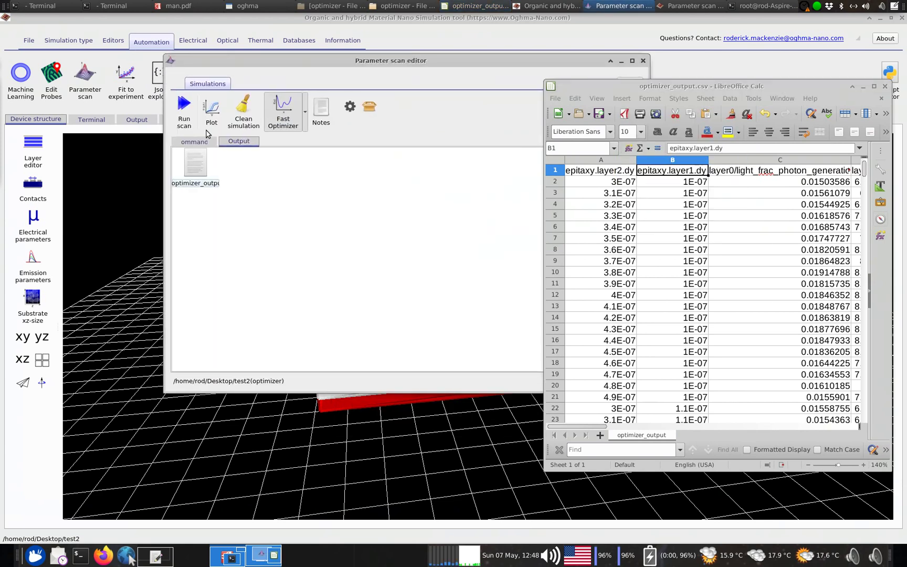
Show the scan commands, widen the column of scanned parameters, and highlight Perovskite in the first parameter path.
{"action": "left_click", "coordinate": [204, 142]}
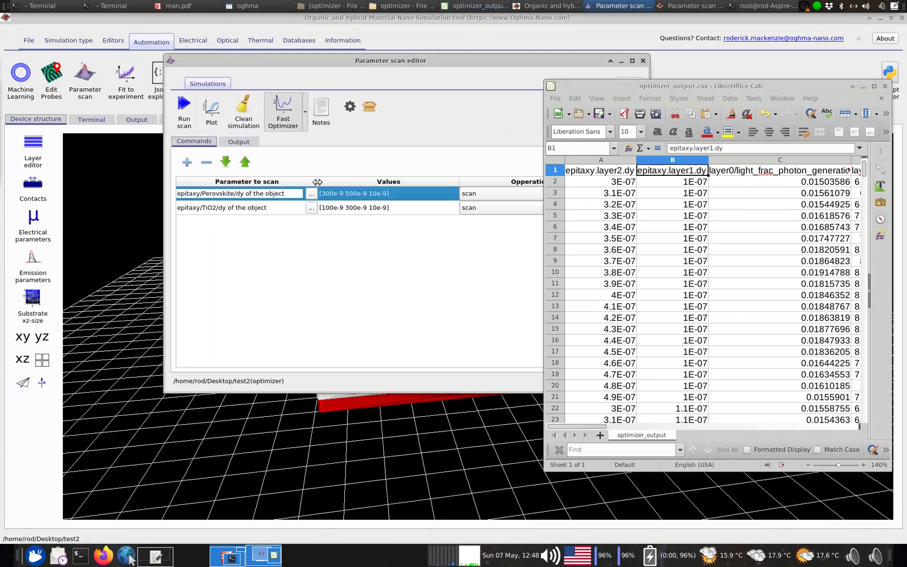
{"action": "left_click_drag", "start_coordinate": [317, 181], "coordinate": [391, 181]}
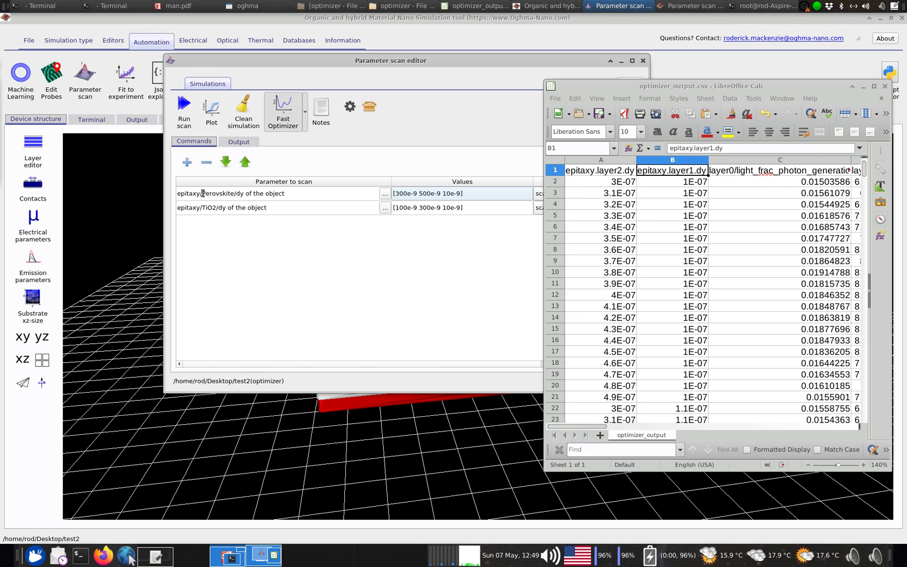
{"action": "left_click_drag", "start_coordinate": [203, 194], "coordinate": [235, 193]}
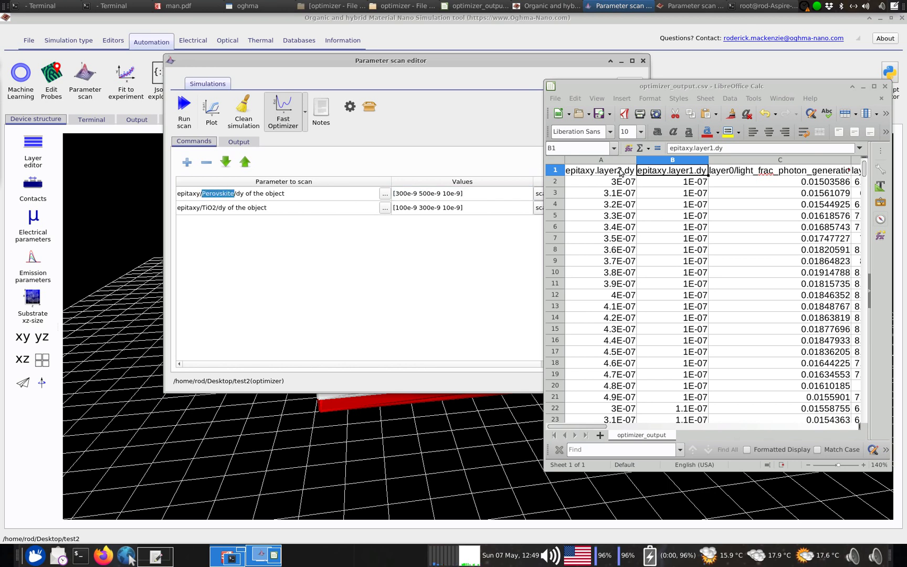
Open the layer editor, go through the FTO, TiO2 and Perovskite layers in order, and close it again.
{"action": "left_click", "coordinate": [35, 152]}
{"action": "left_click_drag", "start_coordinate": [200, 152], "coordinate": [372, 272]}
{"action": "left_click", "coordinate": [245, 330]}
{"action": "left_click", "coordinate": [243, 343]}
{"action": "left_click", "coordinate": [246, 355]}
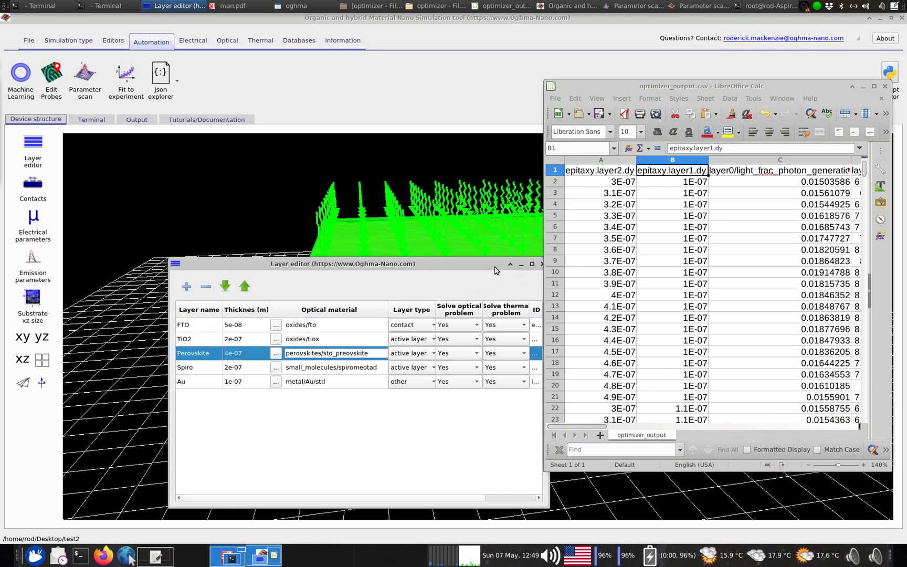
{"action": "key", "text": "alt+F4"}
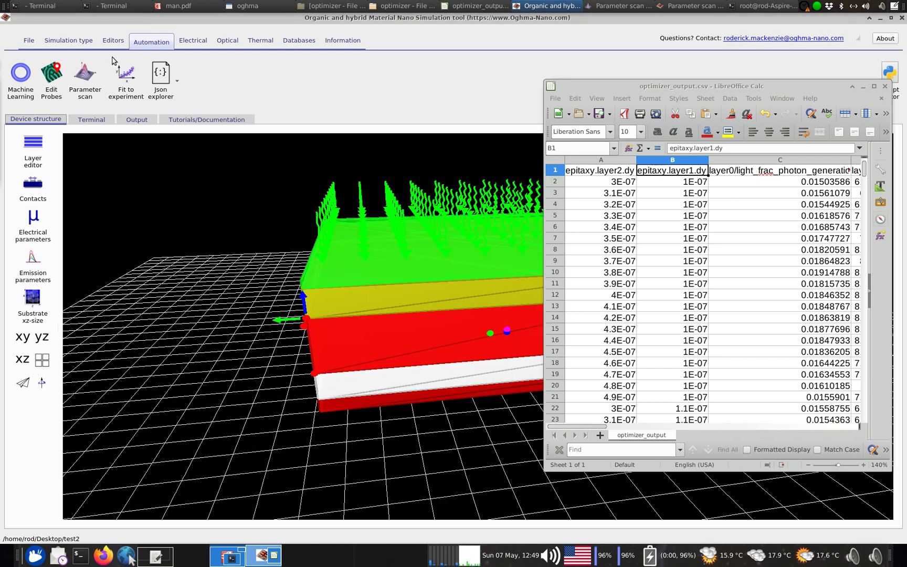
Bring back the parameter scan editor, move it clear of the spreadsheet, and compare its parameters with the layer2.dy and layer1.dy columns.
{"action": "left_click", "coordinate": [614, 6]}
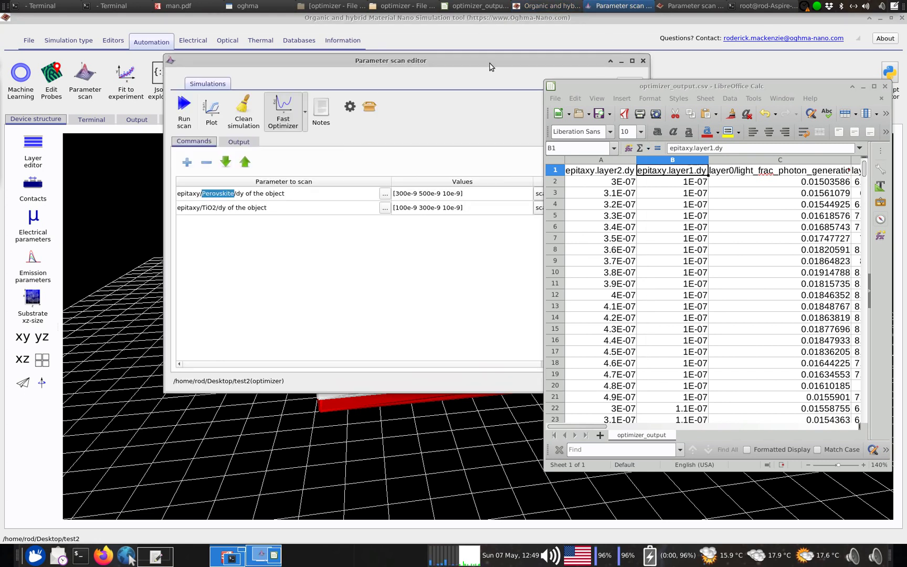
{"action": "left_click_drag", "start_coordinate": [490, 65], "coordinate": [345, 50]}
{"action": "left_click", "coordinate": [671, 171]}
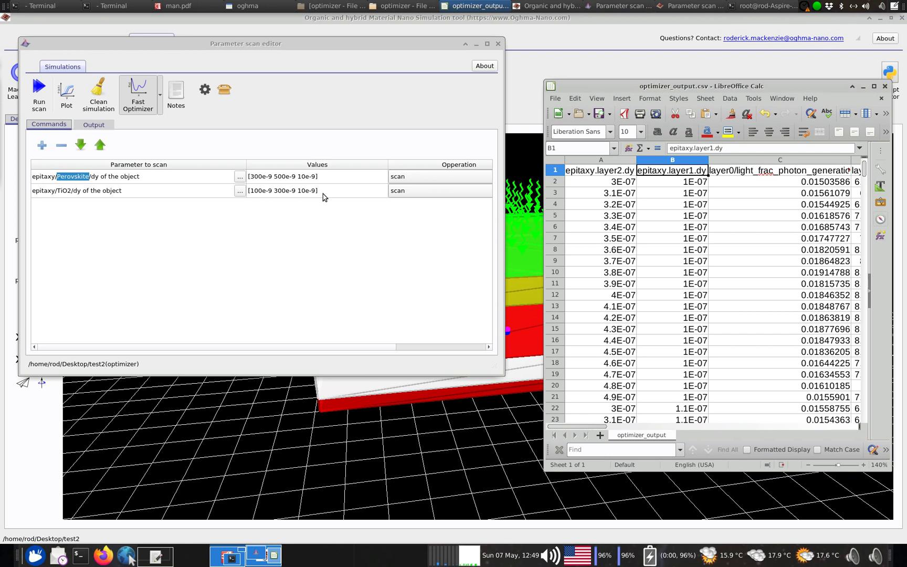
{"action": "left_click_drag", "start_coordinate": [617, 175], "coordinate": [671, 216]}
{"action": "left_click", "coordinate": [672, 216]}
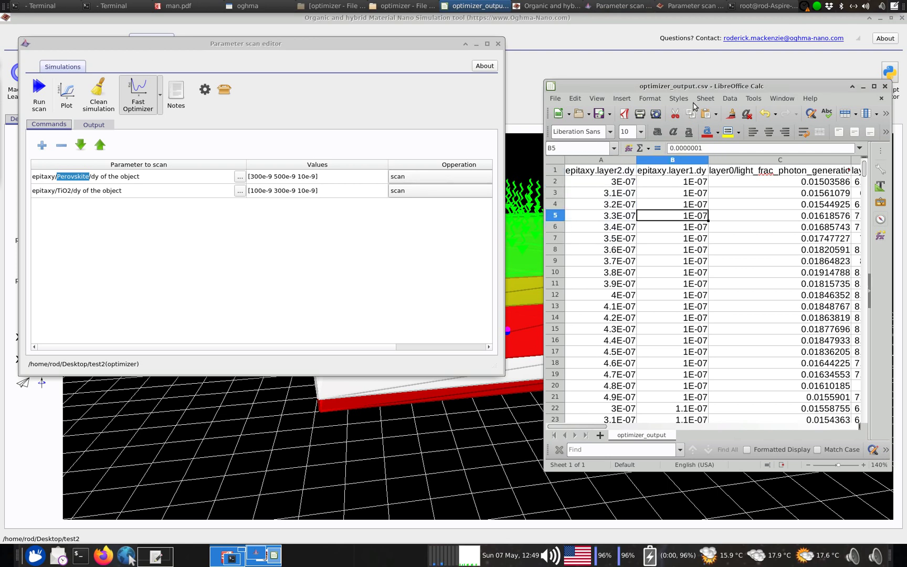
Maximize the spreadsheet and examine how the two layer thickness columns vary over the rows, ending back at the headings.
{"action": "double_click", "coordinate": [697, 87]}
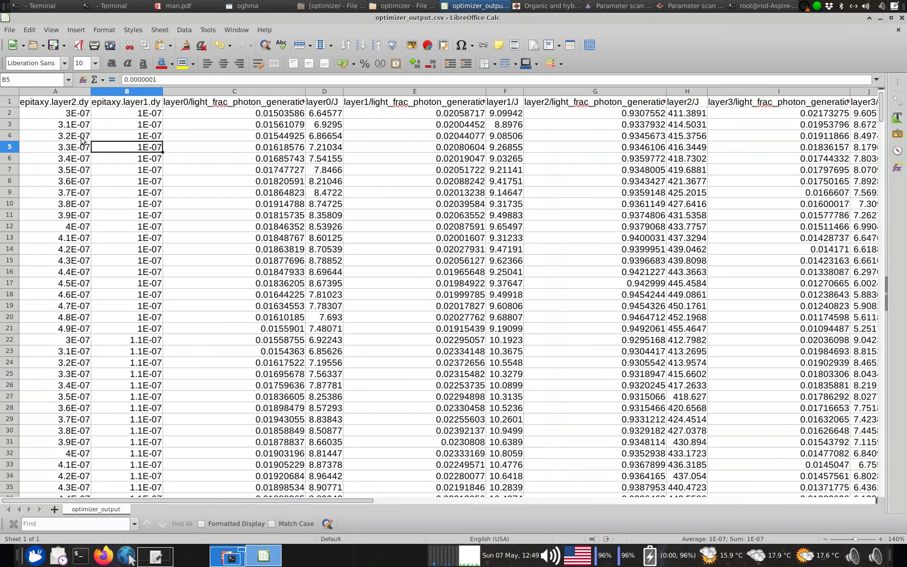
{"action": "scroll", "coordinate": [69, 189], "scroll_direction": "down", "scroll_amount": 18}
{"action": "scroll", "coordinate": [77, 227], "scroll_direction": "down", "scroll_amount": 20}
{"action": "scroll", "coordinate": [76, 226], "scroll_direction": "down", "scroll_amount": 20}
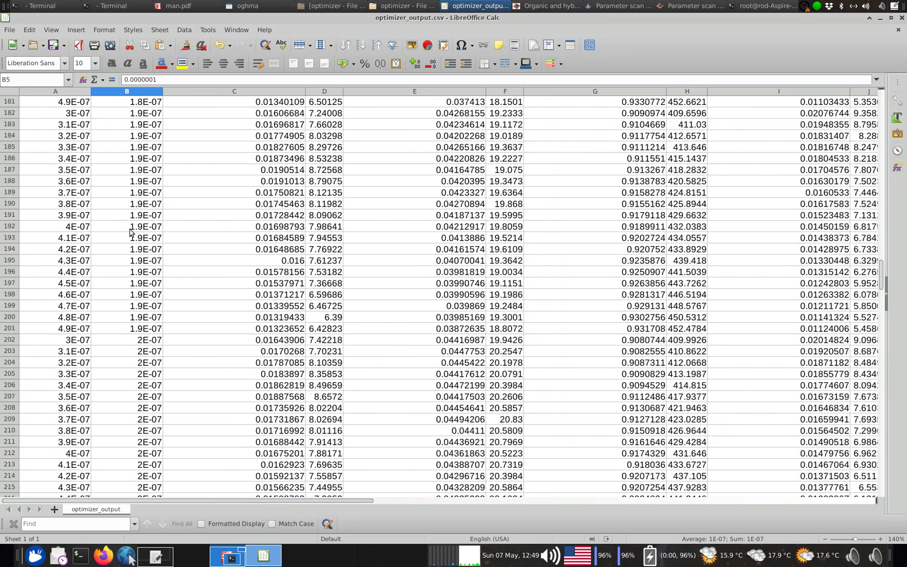
{"action": "scroll", "coordinate": [301, 284], "scroll_direction": "up", "scroll_amount": 20}
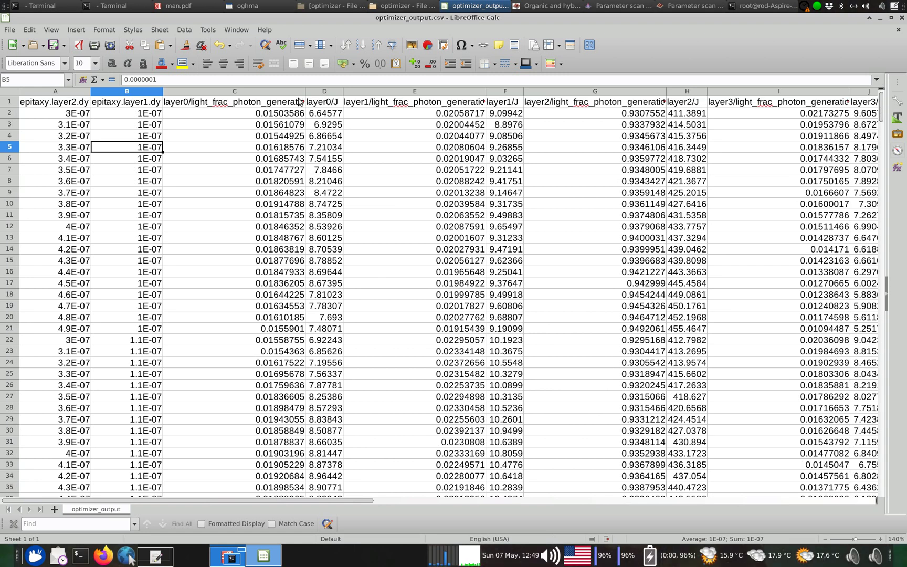
Widen the layer0/light_frac_photon_generation column to fit its heading and look across the remaining columns up to layer4/J.
{"action": "left_click_drag", "start_coordinate": [305, 91], "coordinate": [320, 91]}
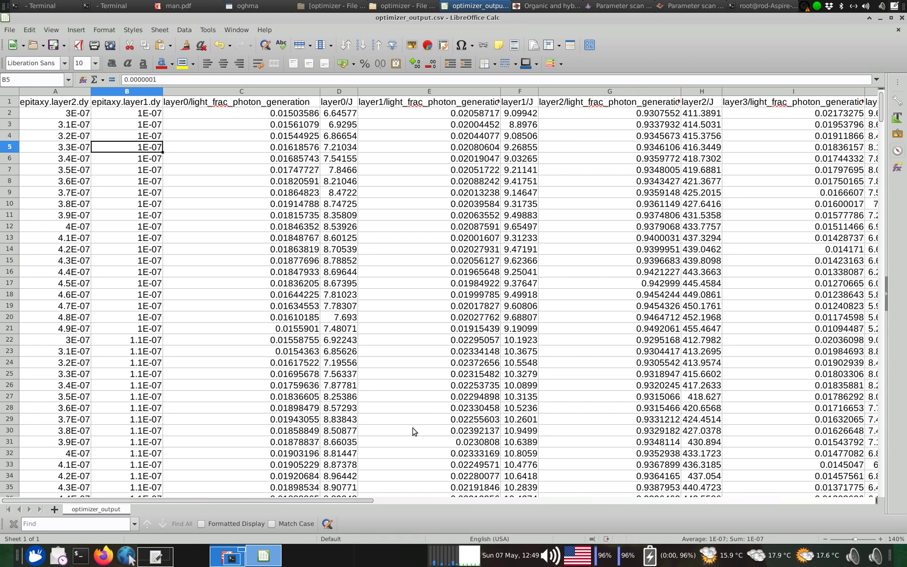
{"action": "left_click_drag", "start_coordinate": [370, 500], "coordinate": [472, 500]}
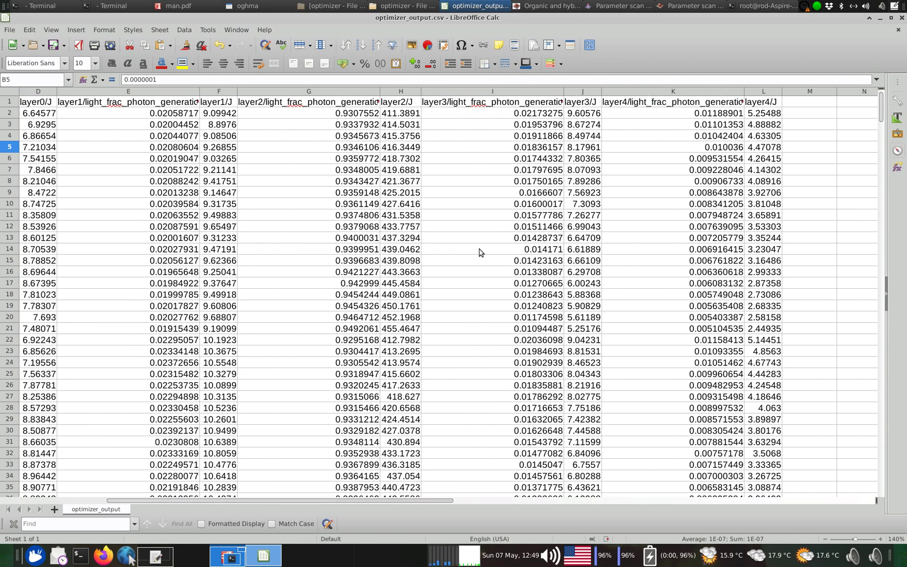
Uncover the main simulation window, open the layer editor, and go through the layers in order from FTO down to Au.
{"action": "left_click_drag", "start_coordinate": [539, 18], "coordinate": [539, 69]}
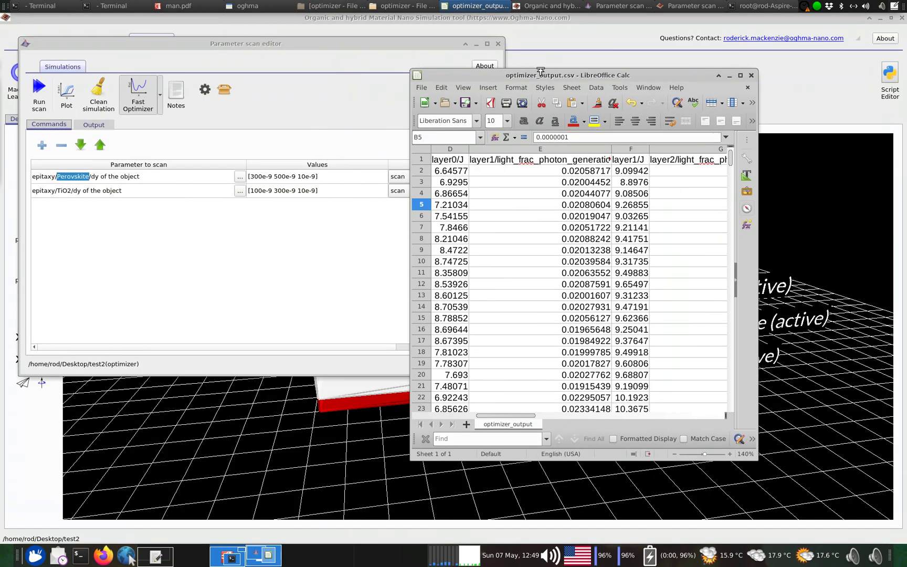
{"action": "right_click", "coordinate": [540, 69]}
{"action": "left_click", "coordinate": [360, 92]}
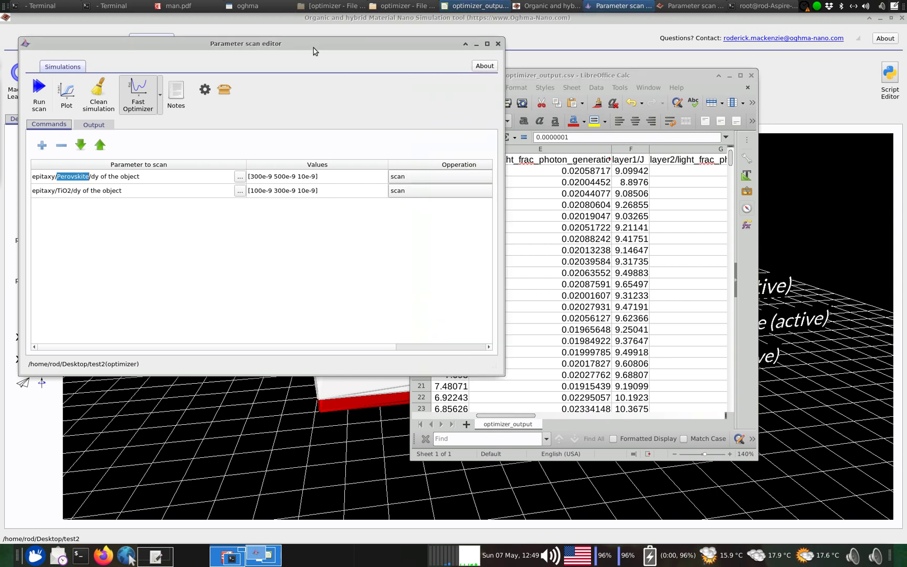
{"action": "left_click_drag", "start_coordinate": [314, 48], "coordinate": [639, 402]}
{"action": "left_click", "coordinate": [33, 150]}
{"action": "left_click_drag", "start_coordinate": [162, 324], "coordinate": [168, 382]}
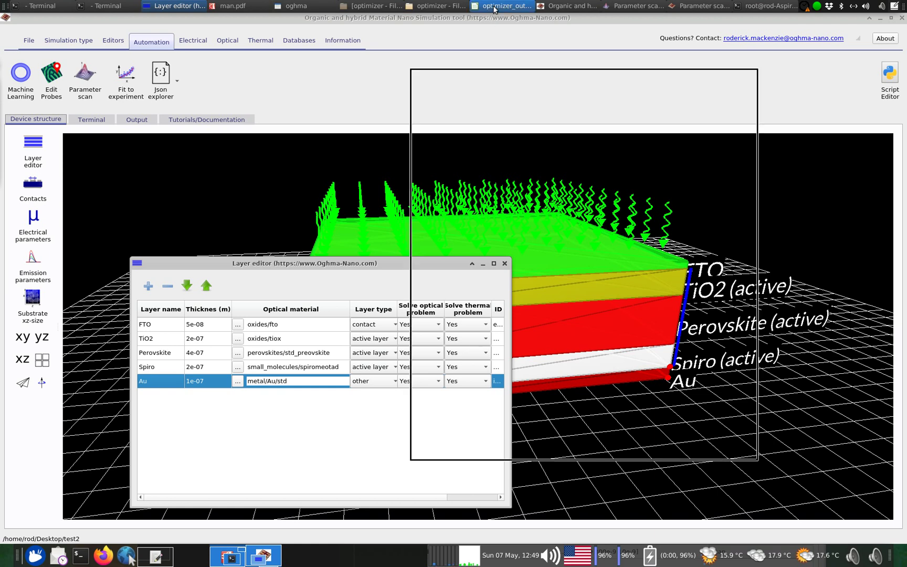
Return to the optimizer_output.csv spreadsheet, maximize it, and highlight the layer0/J column followed by the layer2/J column.
{"action": "left_click", "coordinate": [501, 5]}
{"action": "double_click", "coordinate": [536, 70]}
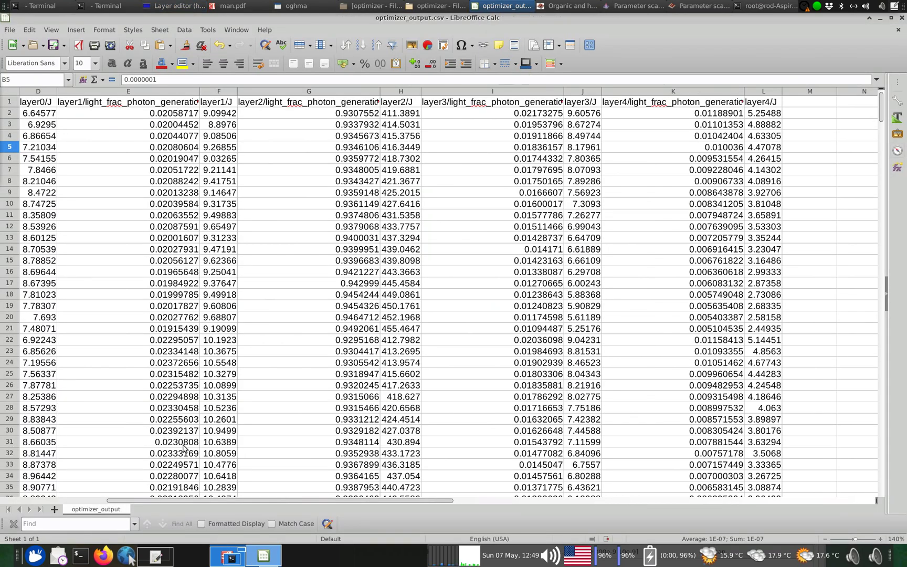
{"action": "left_click_drag", "start_coordinate": [194, 503], "coordinate": [85, 500]}
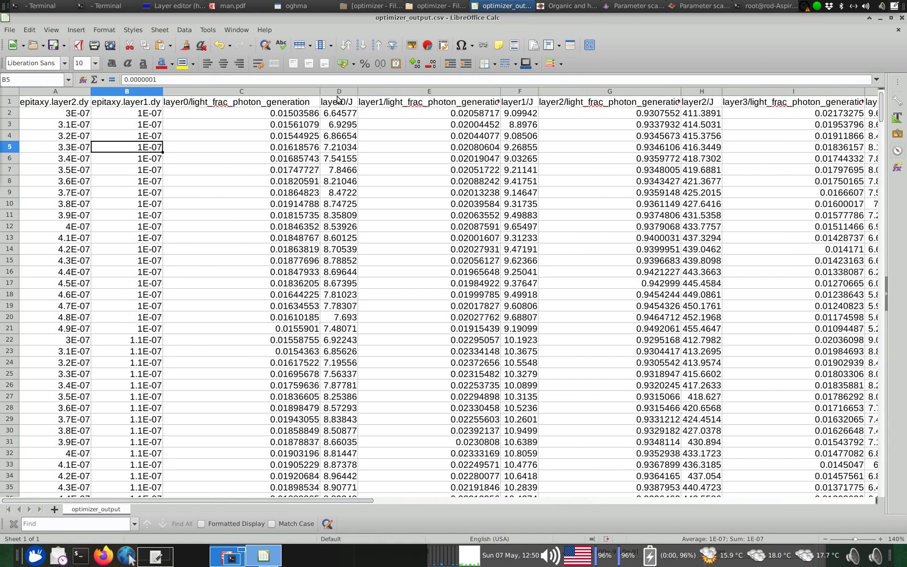
{"action": "left_click", "coordinate": [338, 91]}
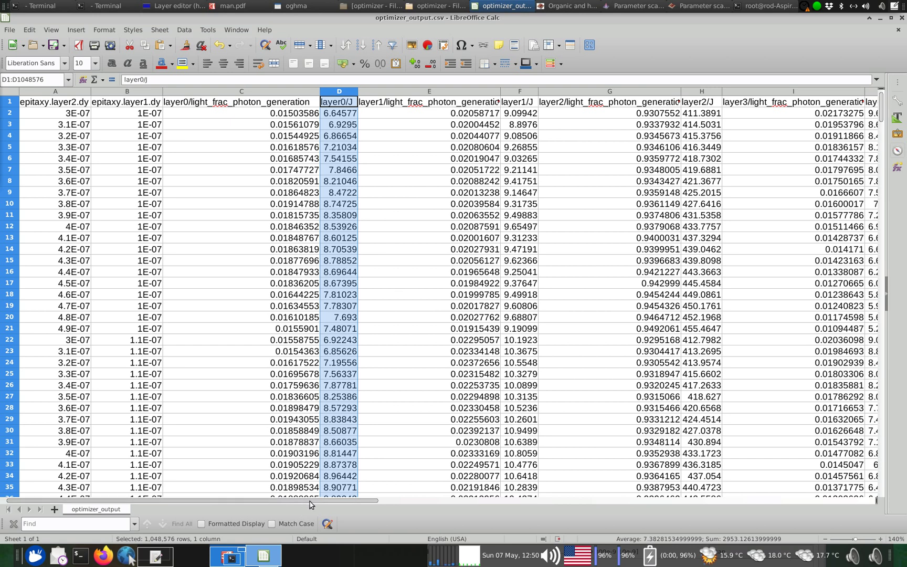
{"action": "left_click_drag", "start_coordinate": [307, 504], "coordinate": [367, 504]}
{"action": "left_click", "coordinate": [551, 93]}
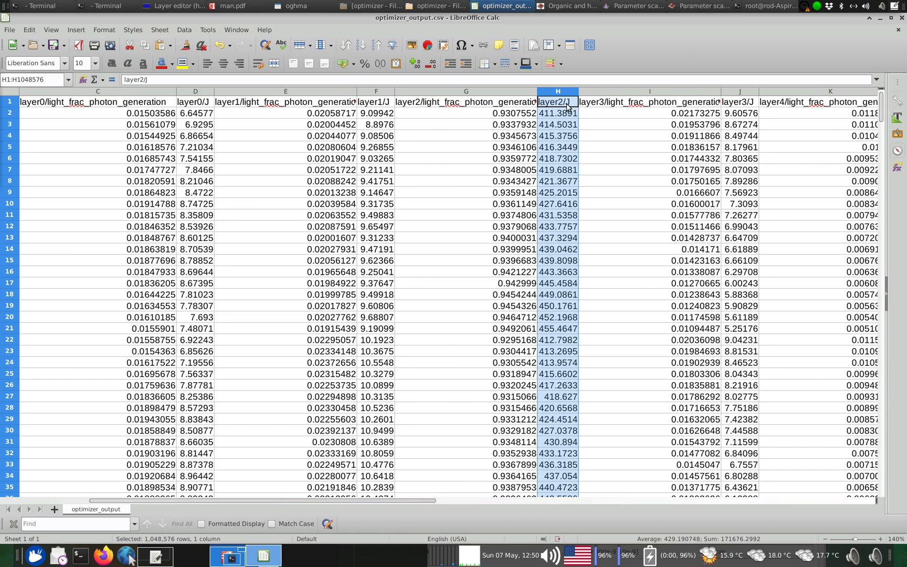
Widen the layer2/J column and examine how its values vary over the rows, ending back at the first row and column.
{"action": "left_click_drag", "start_coordinate": [579, 92], "coordinate": [600, 91]}
{"action": "left_click", "coordinate": [595, 136]}
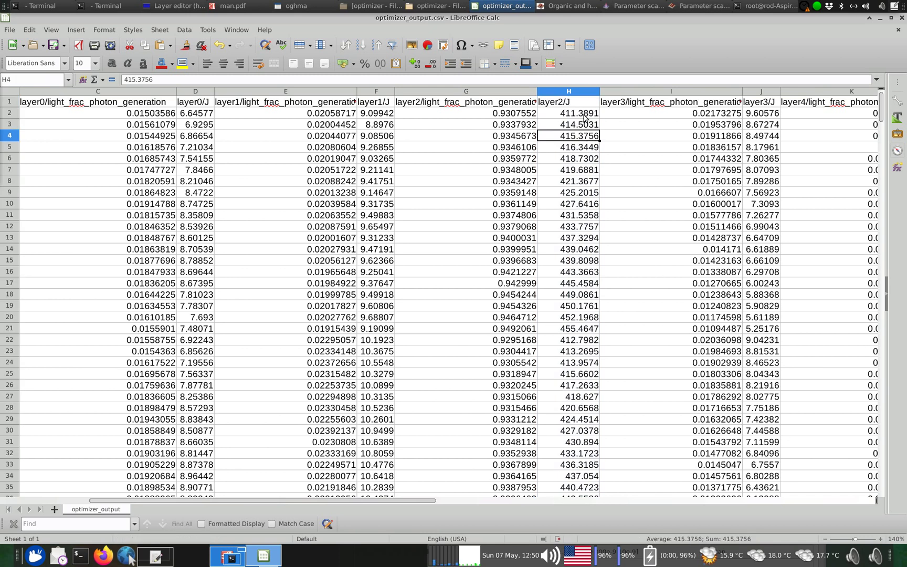
{"action": "scroll", "coordinate": [584, 117], "scroll_direction": "down", "scroll_amount": 6}
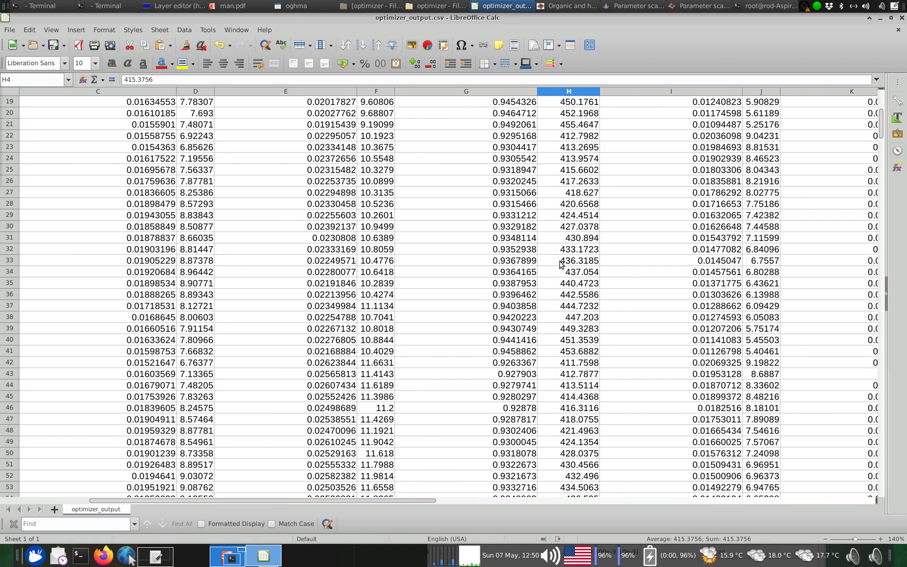
{"action": "scroll", "coordinate": [560, 264], "scroll_direction": "down", "scroll_amount": 20}
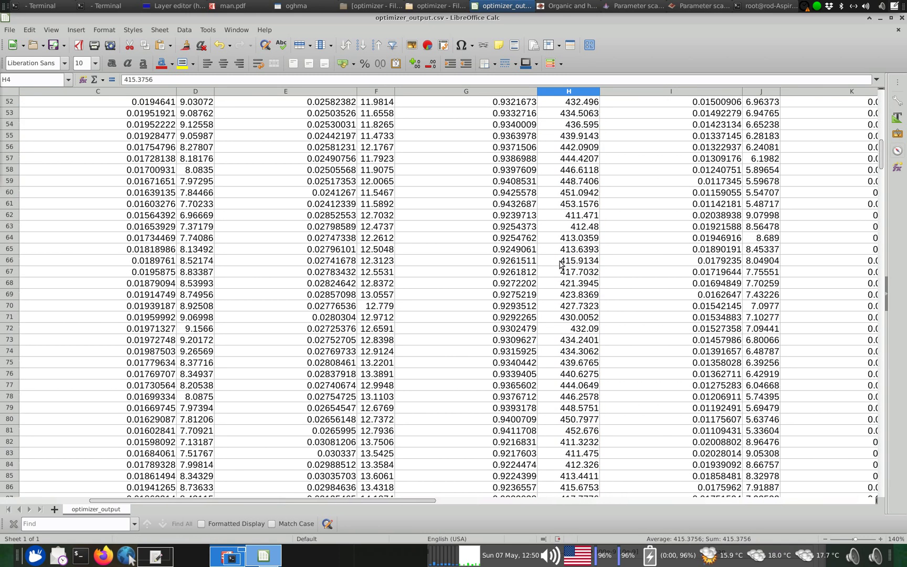
{"action": "scroll", "coordinate": [560, 264], "scroll_direction": "down", "scroll_amount": 13}
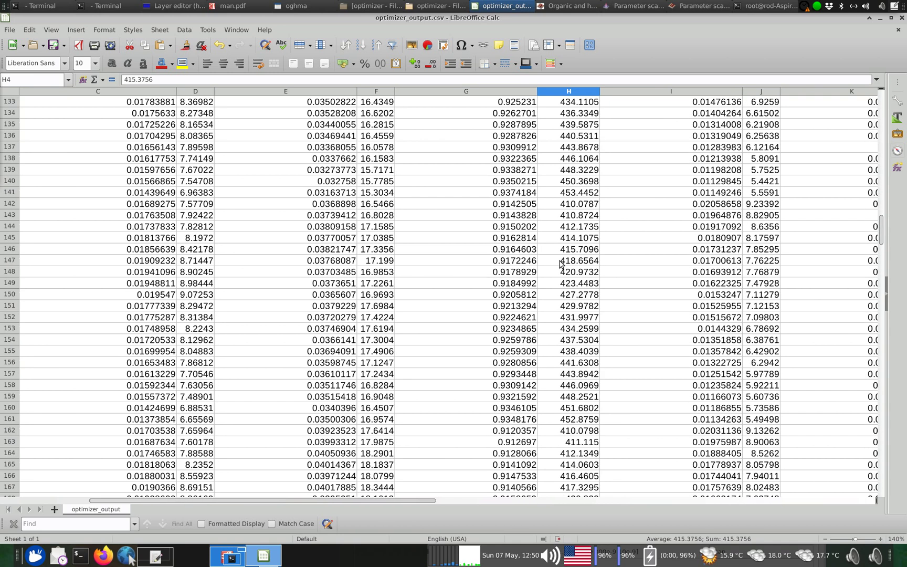
{"action": "scroll", "coordinate": [560, 268], "scroll_direction": "down", "scroll_amount": 7}
{"action": "scroll", "coordinate": [561, 268], "scroll_direction": "down", "scroll_amount": 19}
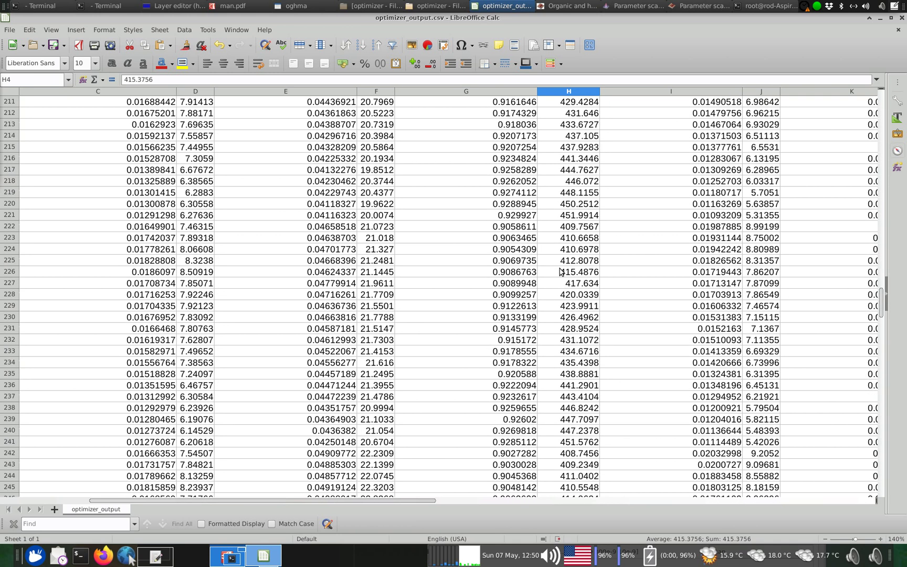
{"action": "left_click_drag", "start_coordinate": [881, 288], "coordinate": [876, 80]}
{"action": "left_click_drag", "start_coordinate": [415, 503], "coordinate": [205, 509]}
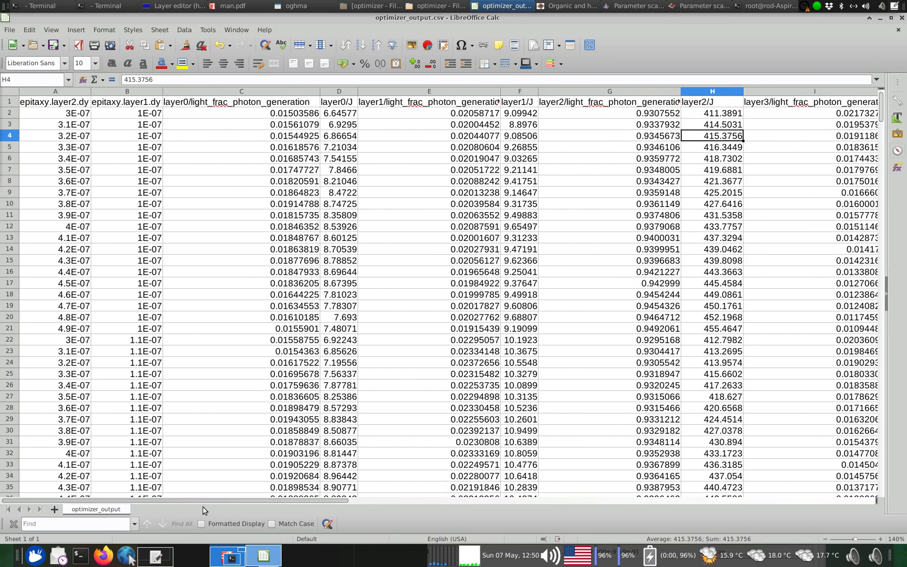
Highlight the epitaxy.layer2.dy and epitaxy.layer1.dy columns together with the layer2/J column to relate the thicknesses to the current.
{"action": "left_click", "coordinate": [75, 91]}
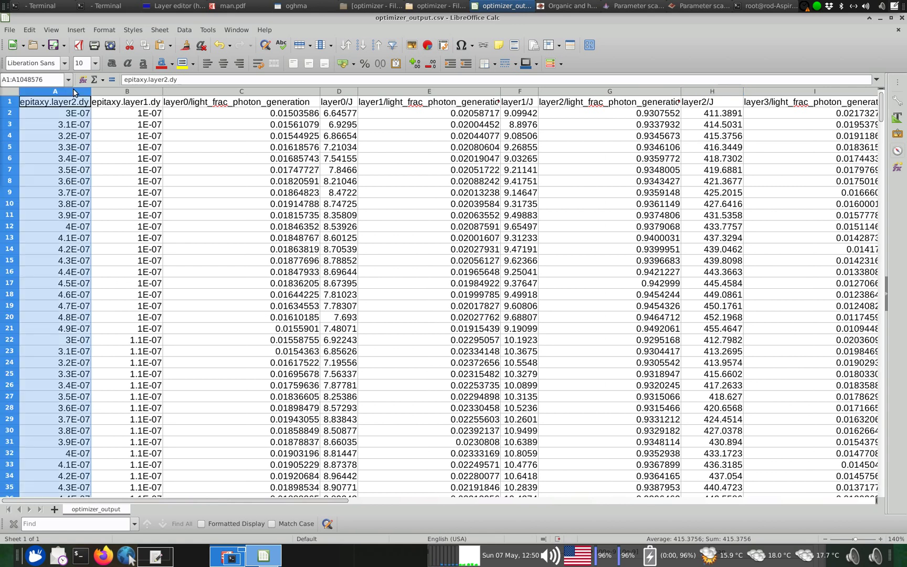
{"action": "left_click", "coordinate": [130, 91], "text": "shift"}
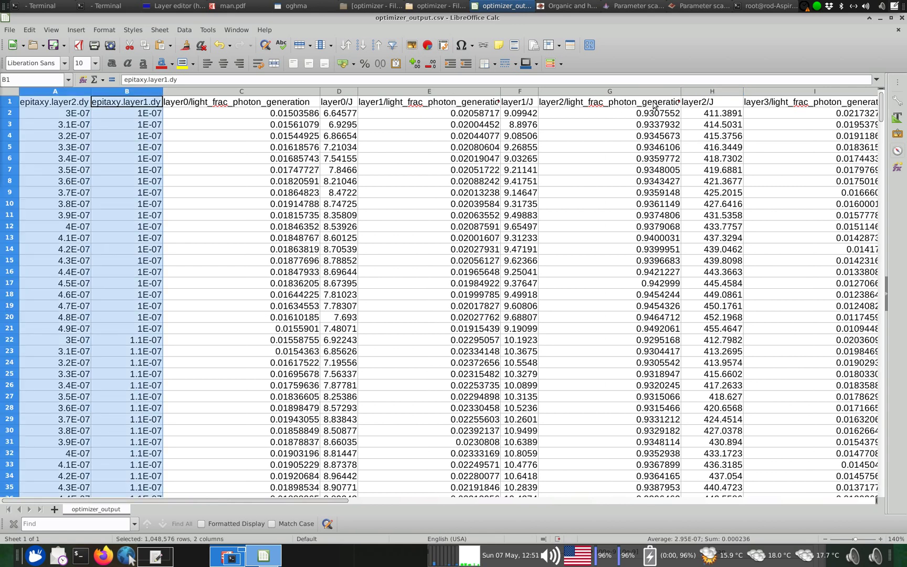
{"action": "left_click", "coordinate": [716, 96]}
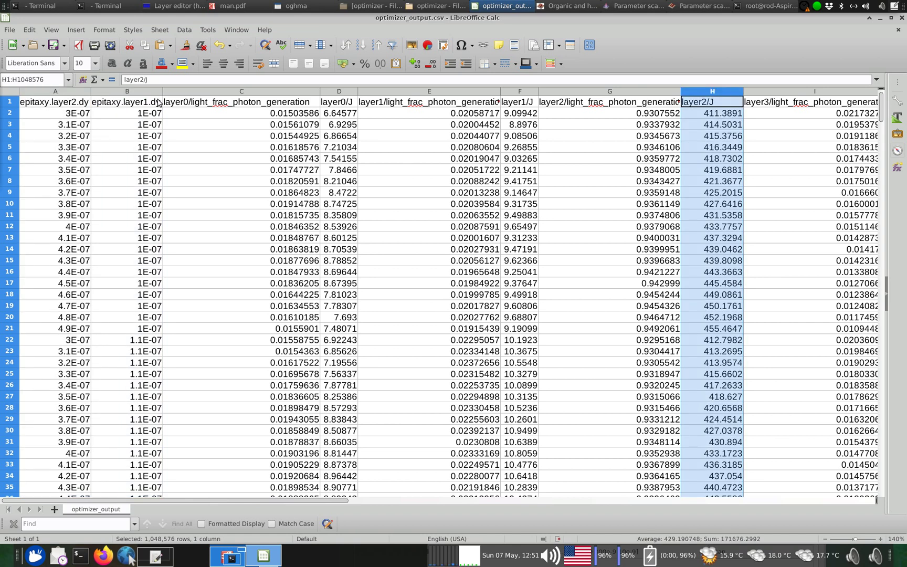
{"action": "left_click", "coordinate": [126, 92], "text": "ctrl"}
{"action": "left_click", "coordinate": [84, 92], "text": "ctrl"}
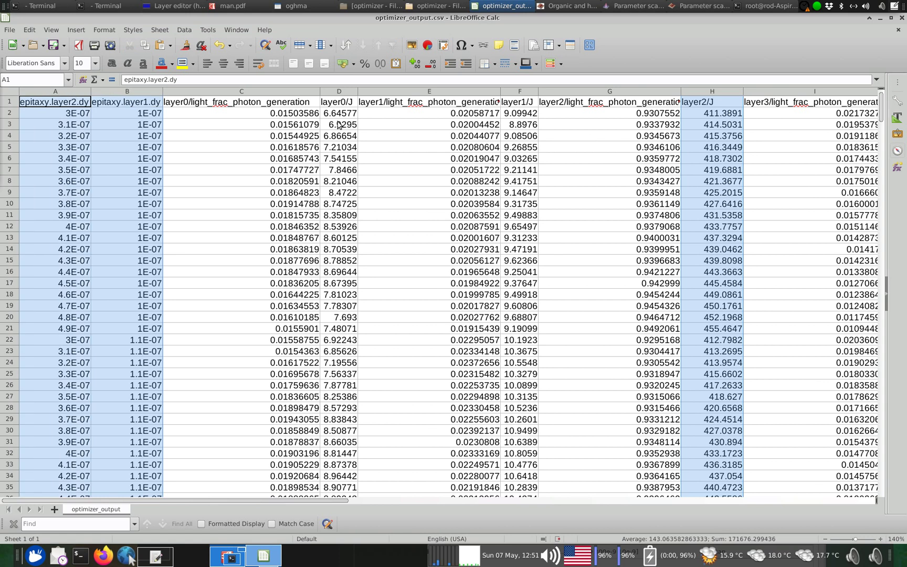
Select all cells of the sheet.
{"action": "left_click", "coordinate": [28, 93]}
{"action": "left_click", "coordinate": [14, 92]}
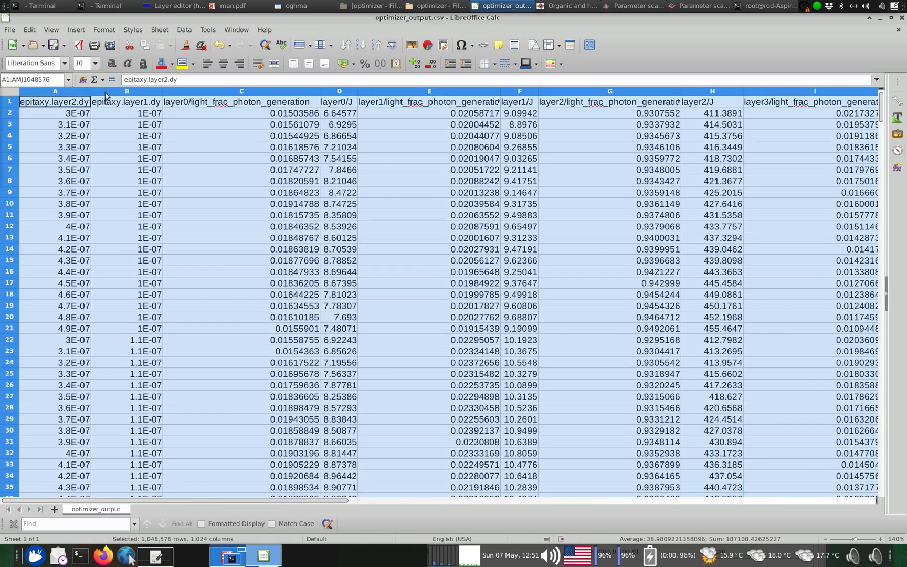
{"action": "left_click", "coordinate": [366, 48]}
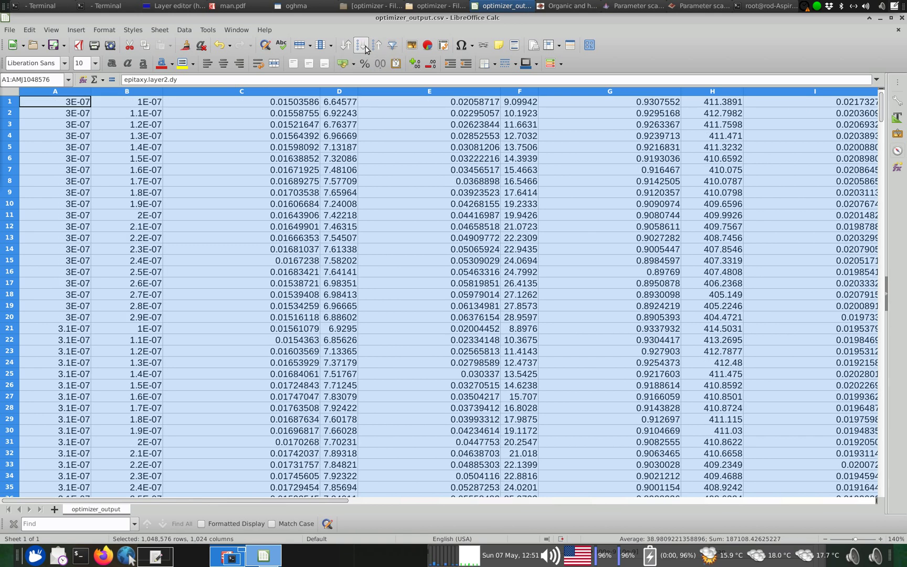
{"action": "key", "text": "ctrl+z"}
{"action": "left_click", "coordinate": [377, 47]}
{"action": "key", "text": "ctrl+z"}
Add AutoFilters to the column headings and sort the rows by layer2/J, trying ascending order before settling on descending.
{"action": "left_click", "coordinate": [392, 47]}
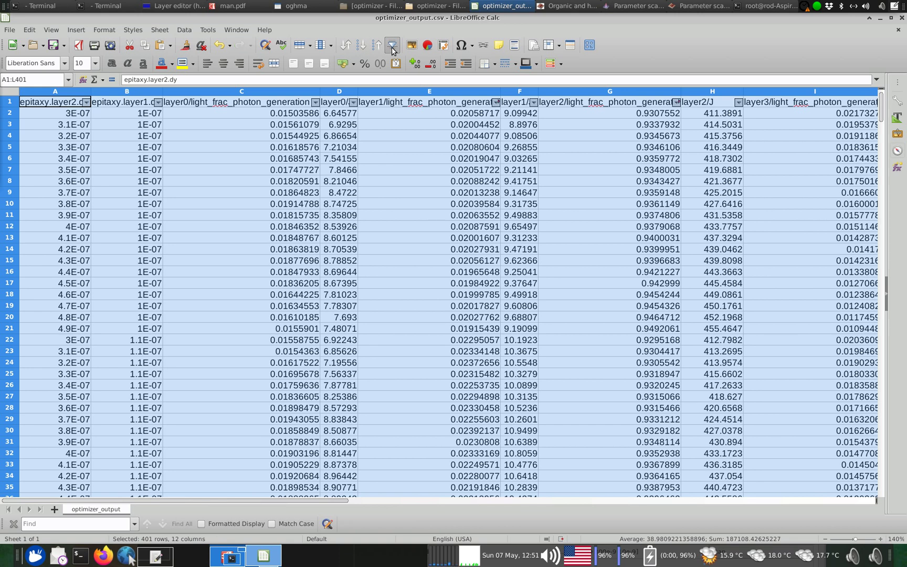
{"action": "left_click", "coordinate": [739, 103]}
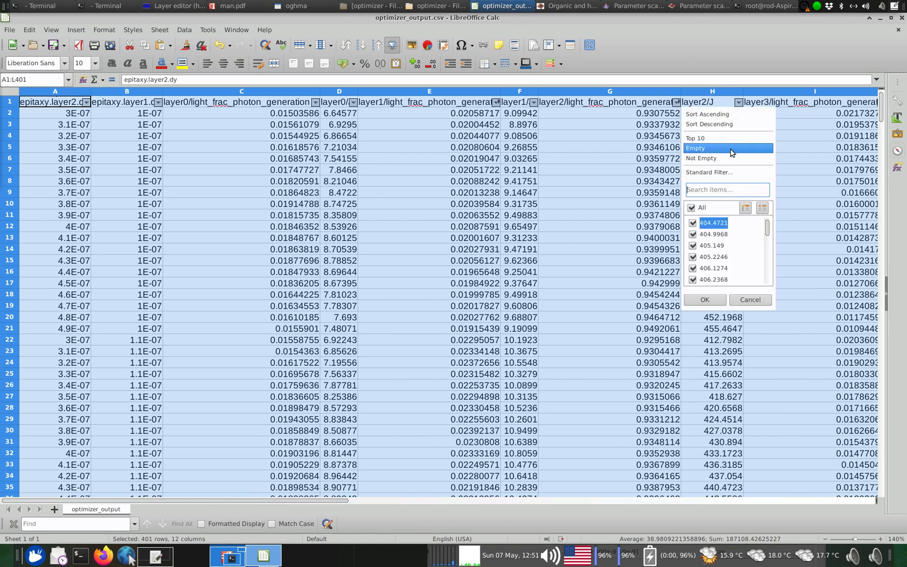
{"action": "left_click", "coordinate": [735, 114]}
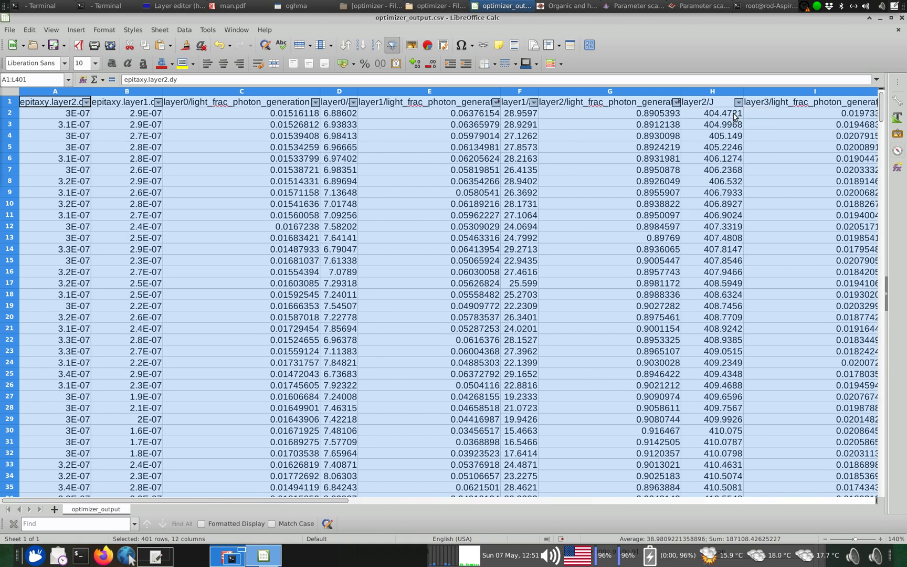
{"action": "left_click", "coordinate": [739, 104]}
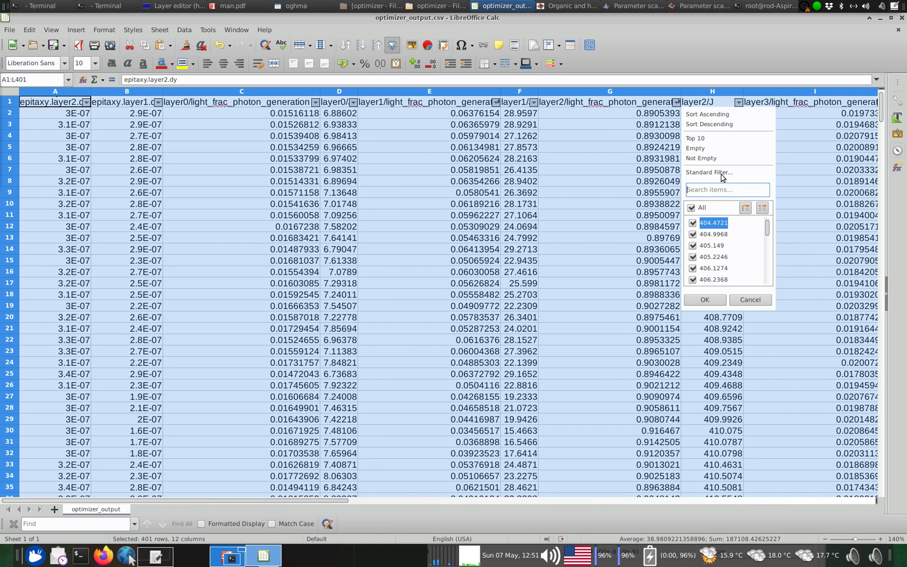
{"action": "left_click", "coordinate": [724, 124]}
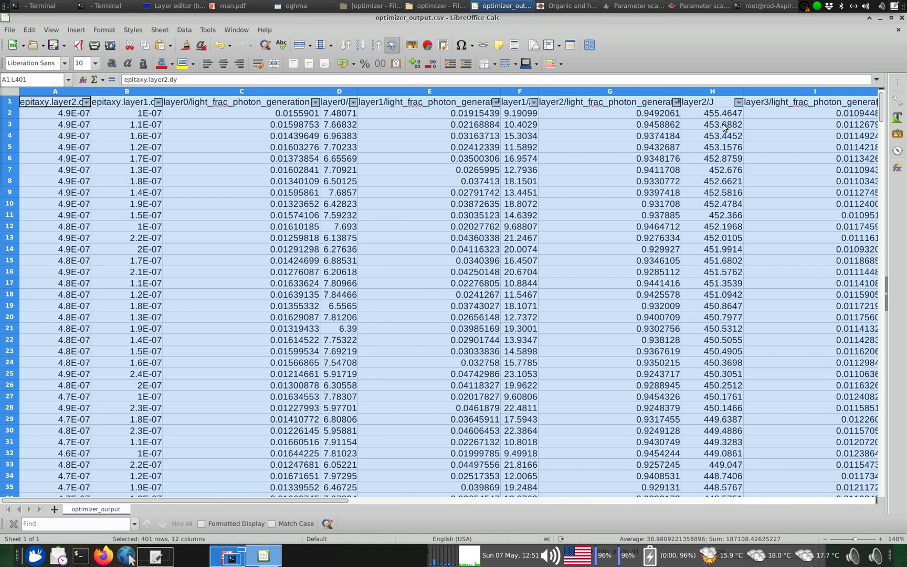
Examine the highest layer2/J result with its layer2.dy and layer1.dy thicknesses, and look across the other layers' columns.
{"action": "left_click", "coordinate": [723, 126]}
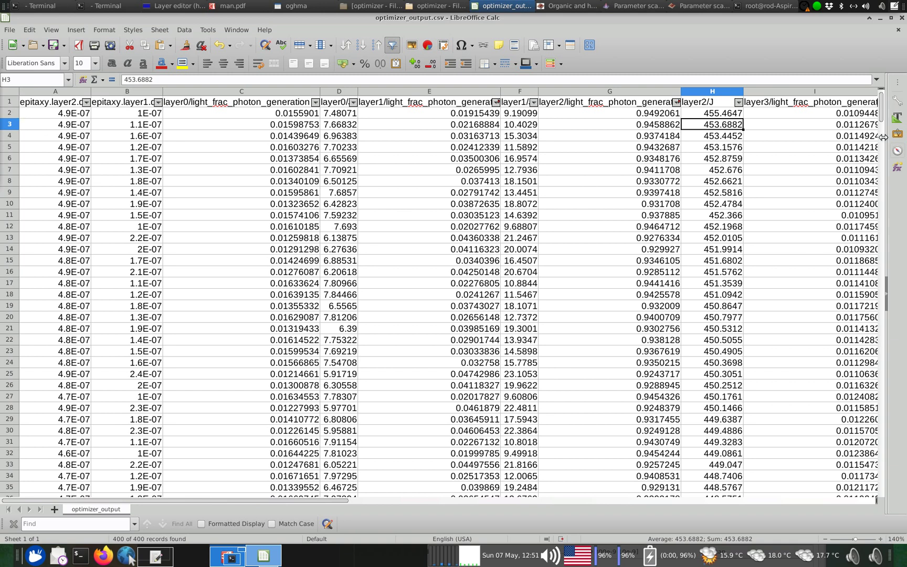
{"action": "left_click", "coordinate": [713, 115]}
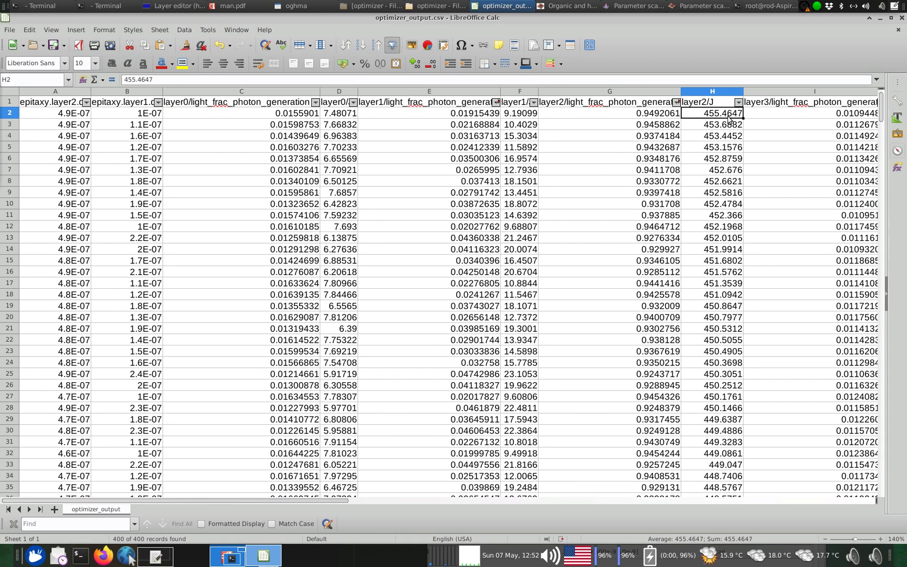
{"action": "left_click", "coordinate": [73, 117]}
{"action": "left_click", "coordinate": [136, 115]}
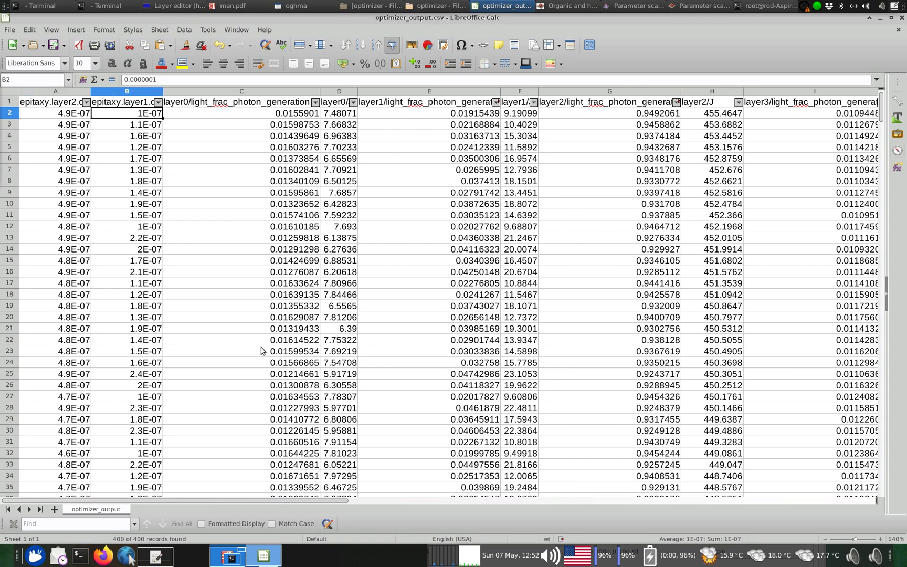
{"action": "scroll", "coordinate": [301, 501], "scroll_direction": "right", "scroll_amount": 2}
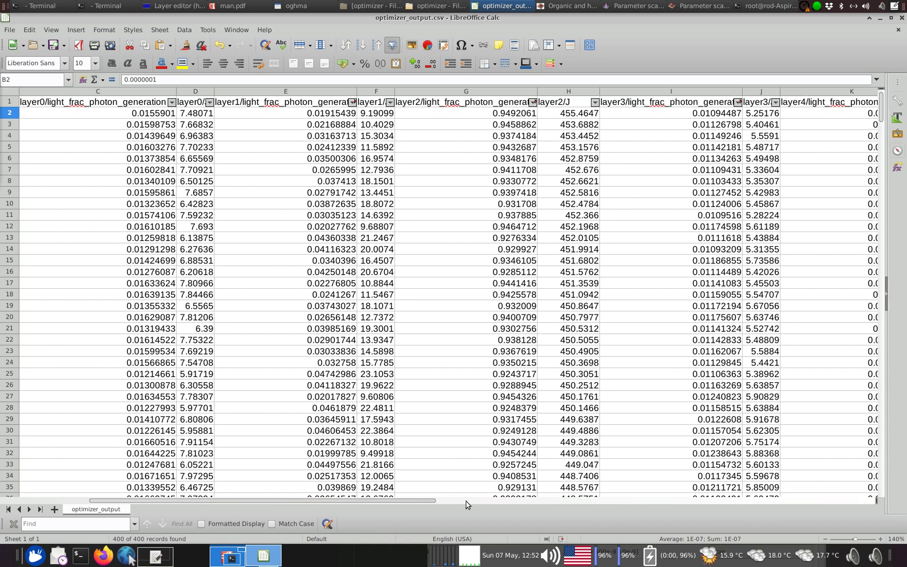
{"action": "left_click_drag", "start_coordinate": [431, 504], "coordinate": [344, 504]}
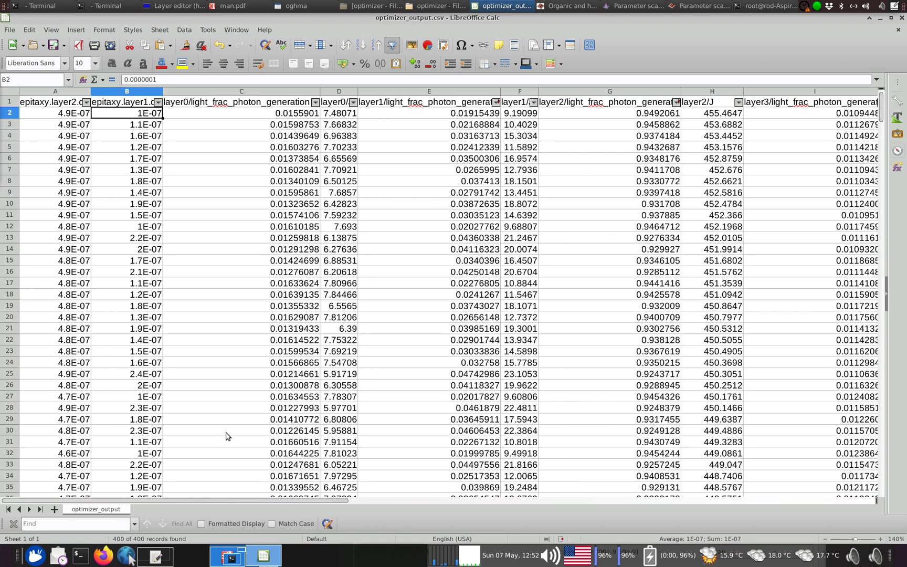
Reduce the spreadsheet to a smaller window over the simulation window, start closing it, and cancel at the save prompt.
{"action": "left_click_drag", "start_coordinate": [233, 500], "coordinate": [161, 266]}
{"action": "left_click_drag", "start_coordinate": [155, 20], "coordinate": [422, 111]}
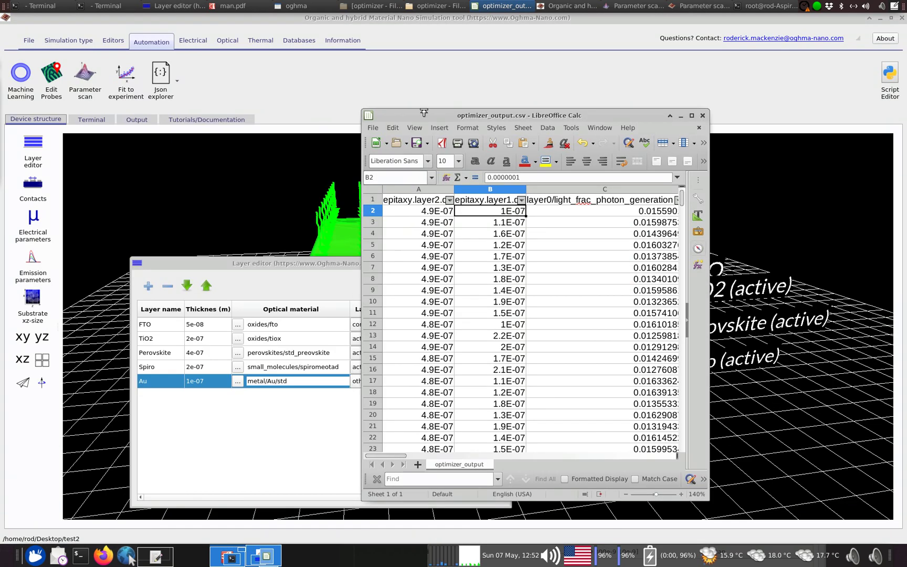
{"action": "left_click", "coordinate": [702, 120]}
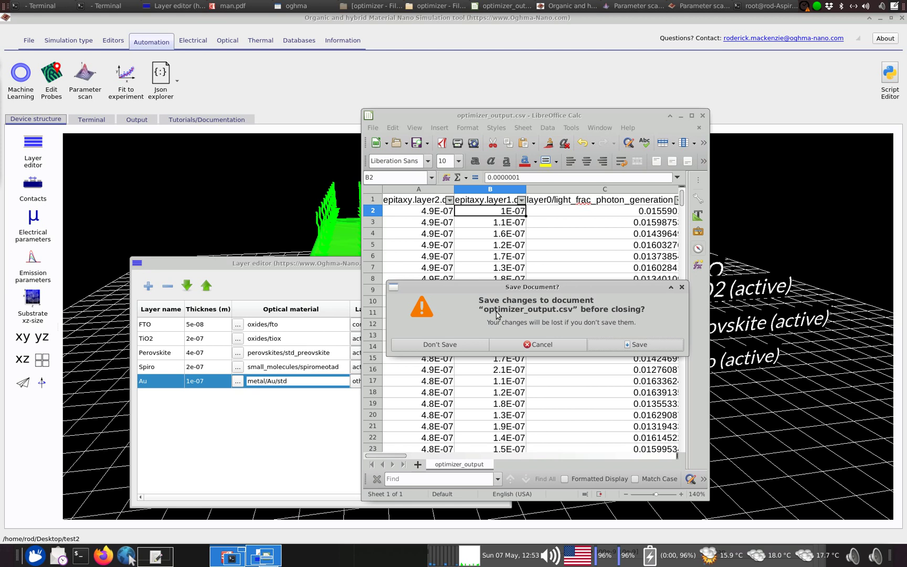
{"action": "left_click", "coordinate": [521, 341]}
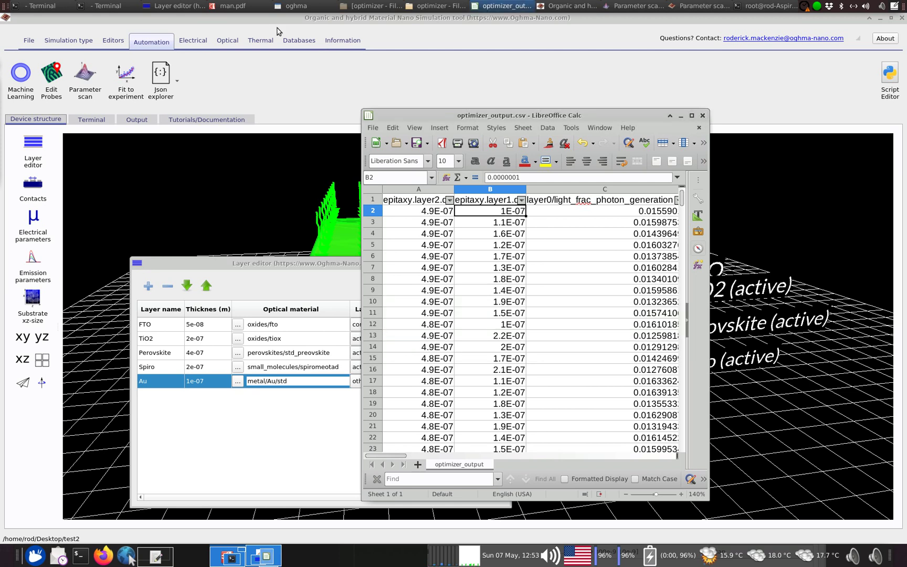
Switch to the man.pdf manual and find the opening page of Chapter 13, Automation and Scripting.
{"action": "left_click", "coordinate": [254, 6]}
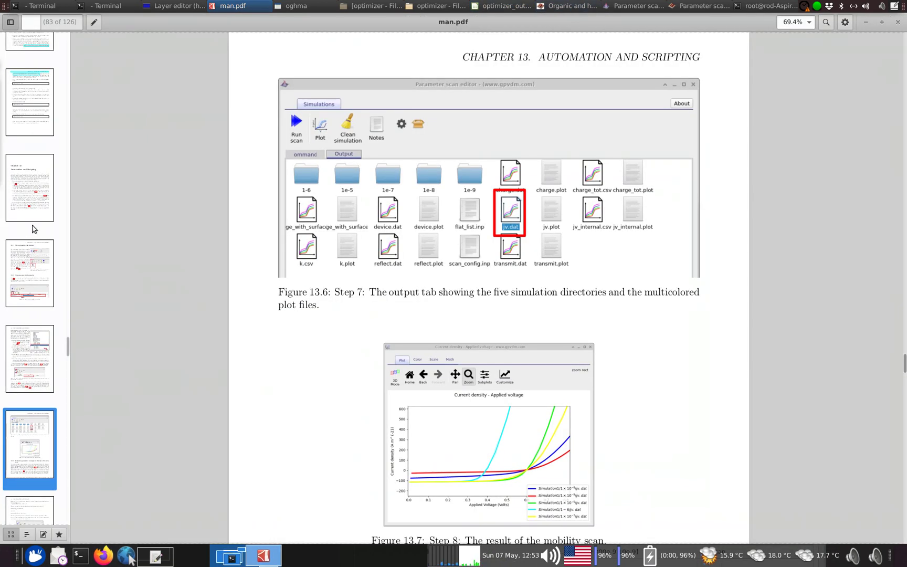
{"action": "scroll", "coordinate": [258, 286], "scroll_direction": "down", "scroll_amount": 10}
{"action": "scroll", "coordinate": [257, 285], "scroll_direction": "up", "scroll_amount": 5}
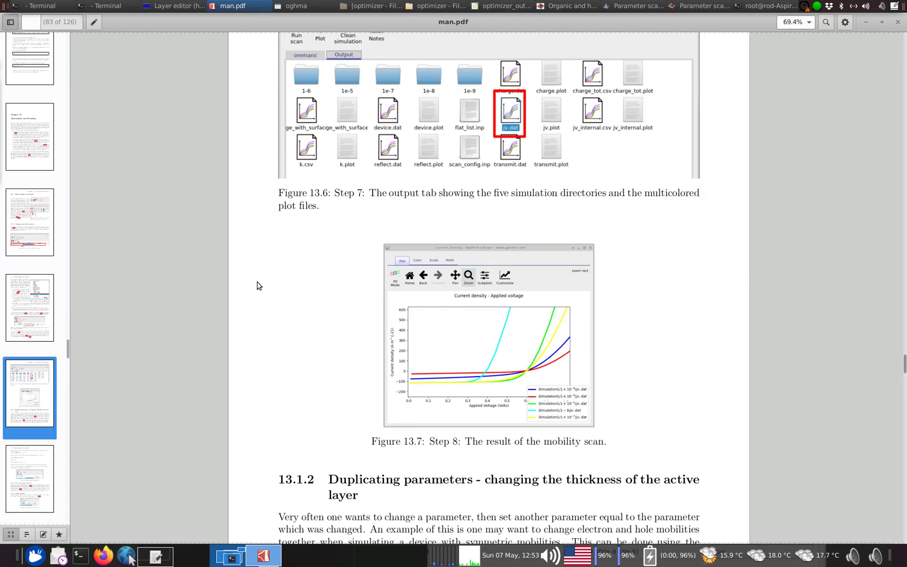
{"action": "scroll", "coordinate": [255, 242], "scroll_direction": "up", "scroll_amount": 20}
{"action": "scroll", "coordinate": [247, 203], "scroll_direction": "down", "scroll_amount": 5}
{"action": "scroll", "coordinate": [261, 206], "scroll_direction": "down", "scroll_amount": 10}
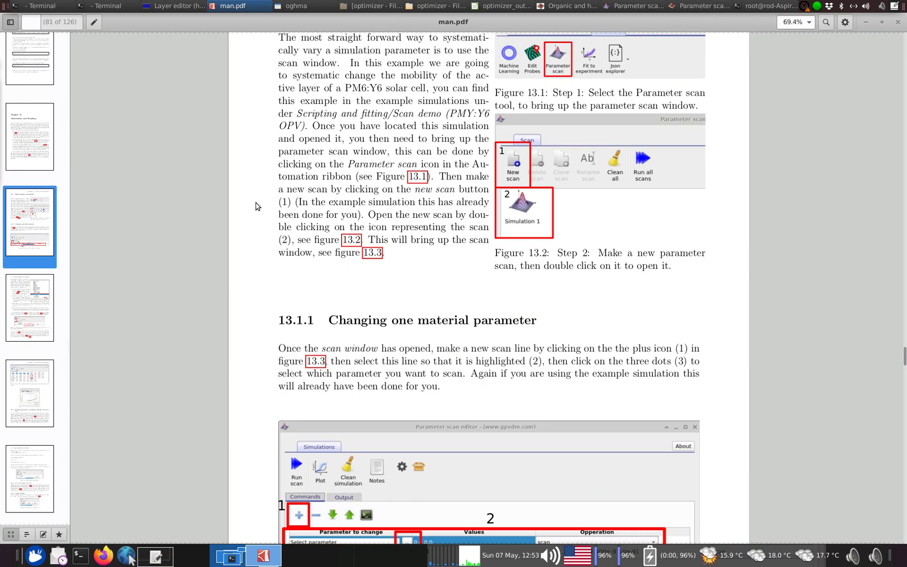
{"action": "scroll", "coordinate": [255, 204], "scroll_direction": "up", "scroll_amount": 20}
{"action": "scroll", "coordinate": [253, 205], "scroll_direction": "up", "scroll_amount": 5}
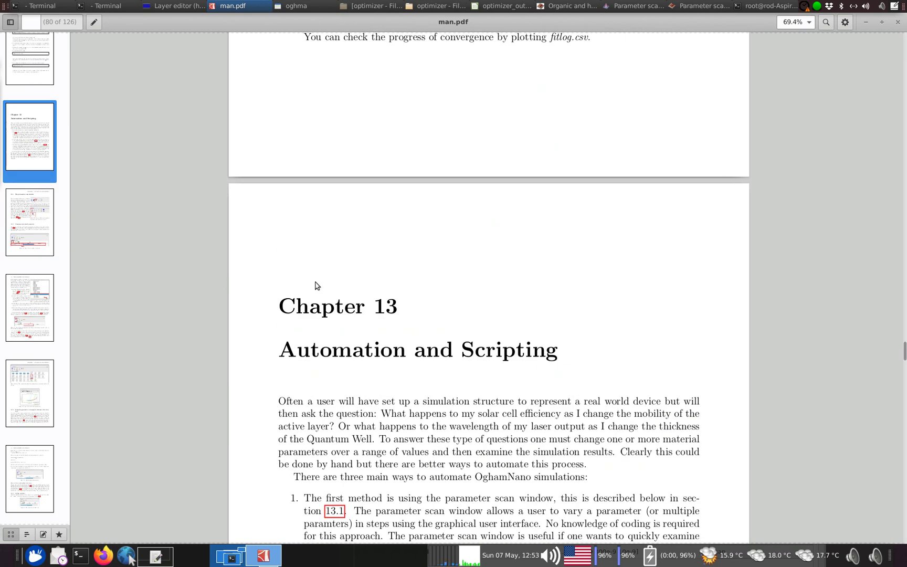
{"action": "left_click_drag", "start_coordinate": [278, 307], "coordinate": [406, 307]}
{"action": "left_click", "coordinate": [313, 350]}
Look through section 13.1 on the parameter scan window, continuing to section 13.2, Multiparameter device optimizer.
{"action": "scroll", "coordinate": [239, 344], "scroll_direction": "down", "scroll_amount": 15}
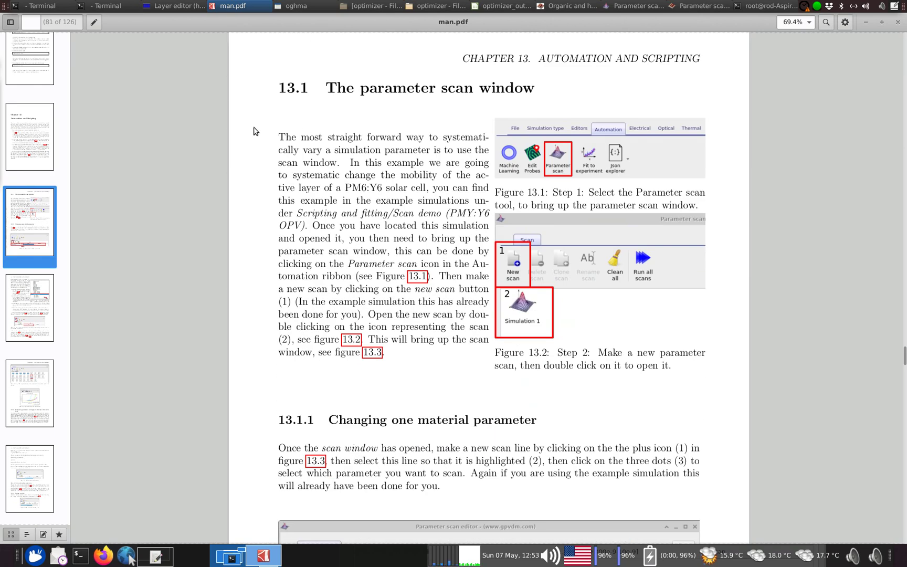
{"action": "scroll", "coordinate": [248, 137], "scroll_direction": "down", "scroll_amount": 20}
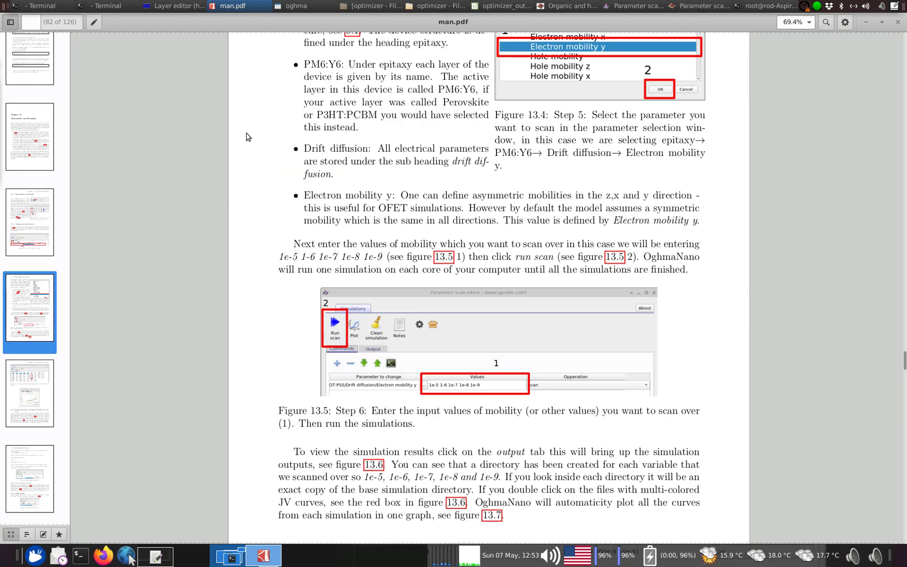
{"action": "scroll", "coordinate": [248, 137], "scroll_direction": "down", "scroll_amount": 20}
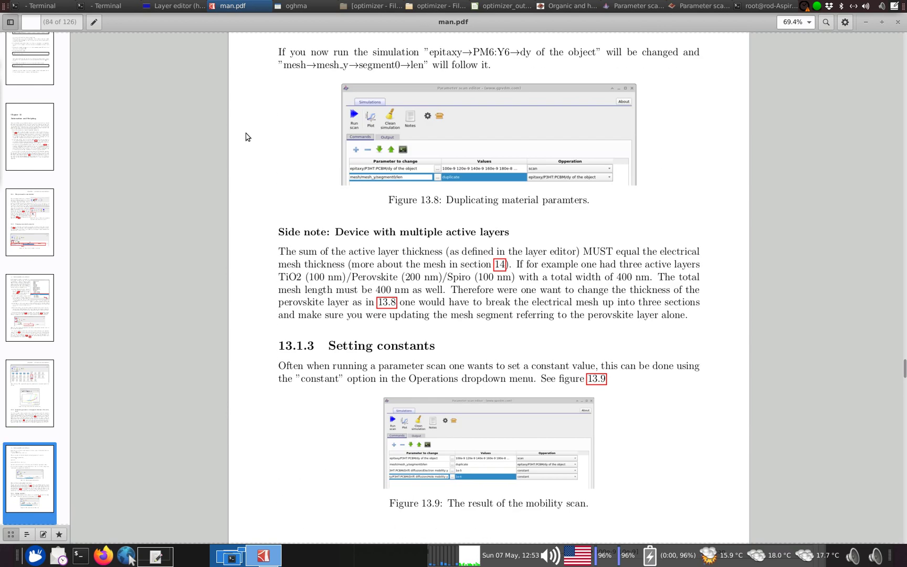
{"action": "scroll", "coordinate": [248, 137], "scroll_direction": "down", "scroll_amount": 5}
{"action": "scroll", "coordinate": [249, 137], "scroll_direction": "down", "scroll_amount": 12}
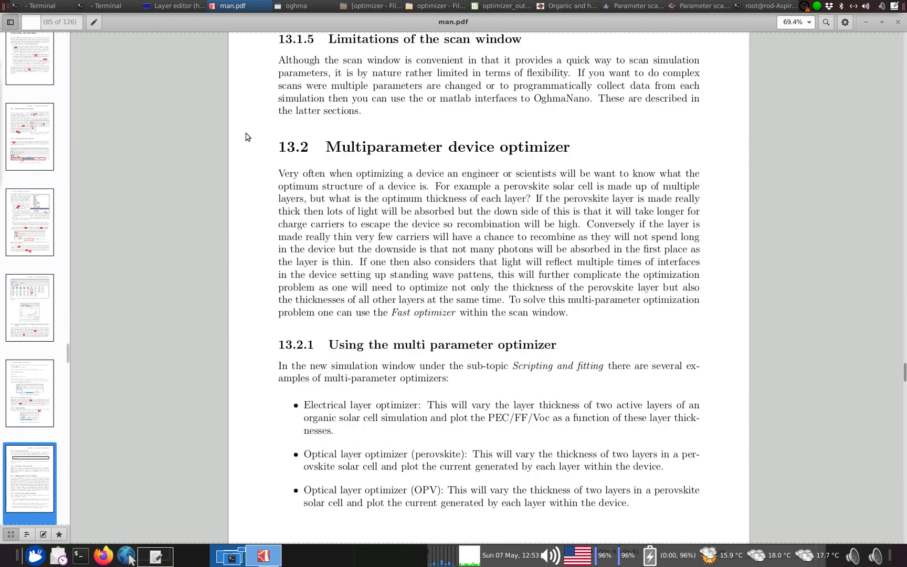
Examine section 13.2 on the multiparameter device optimizer, including the fast optimizer example in Figure 13.10, and return to the section's start.
{"action": "left_click_drag", "start_coordinate": [268, 156], "coordinate": [573, 150]}
{"action": "scroll", "coordinate": [268, 216], "scroll_direction": "down", "scroll_amount": 15}
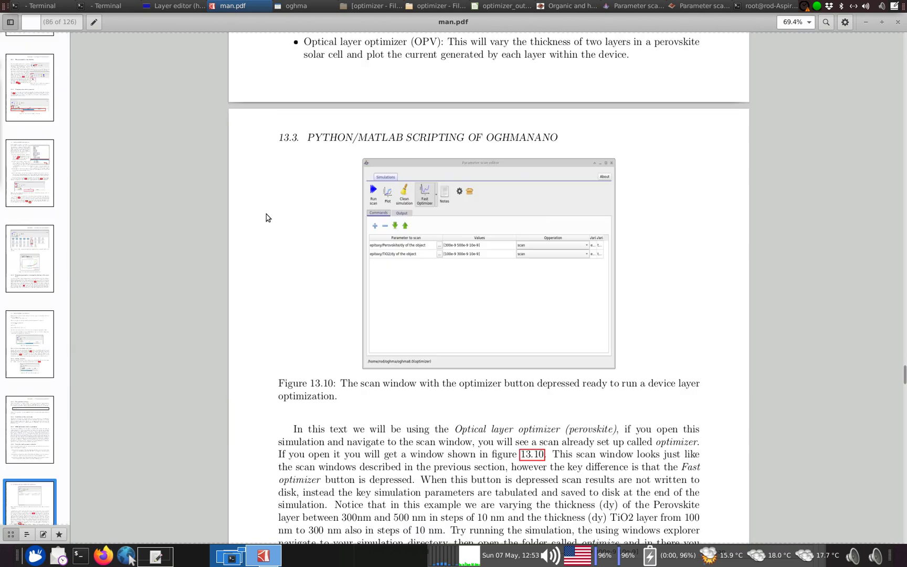
{"action": "scroll", "coordinate": [252, 215], "scroll_direction": "up", "scroll_amount": 15}
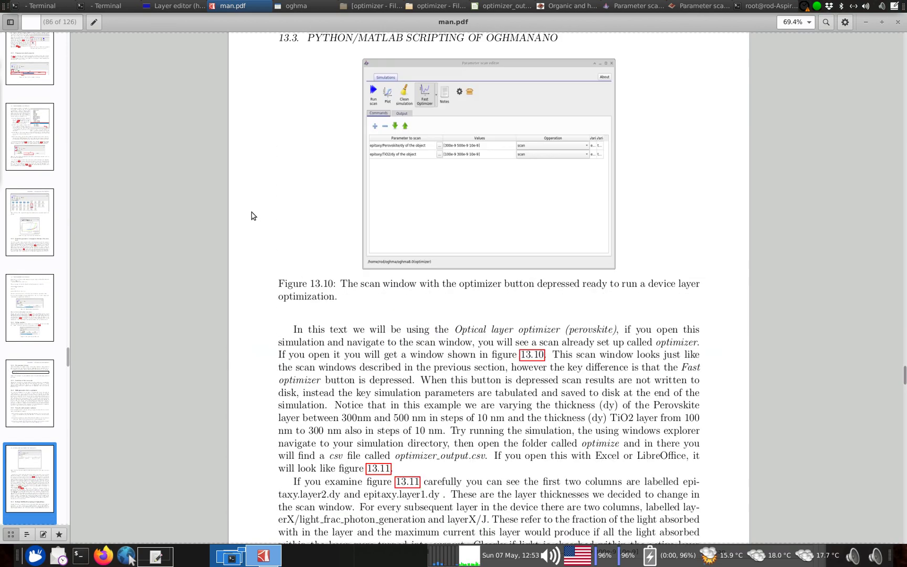
{"action": "left_click", "coordinate": [252, 215]}
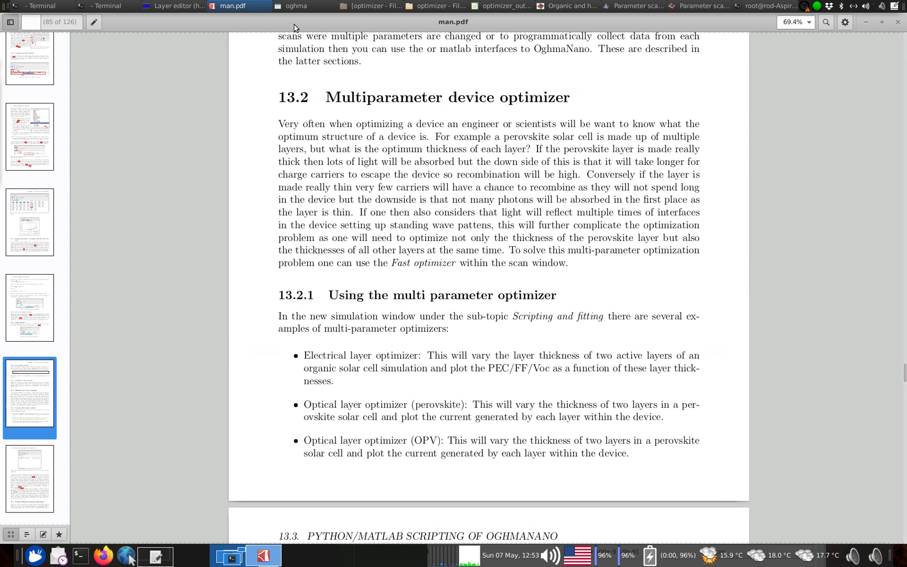